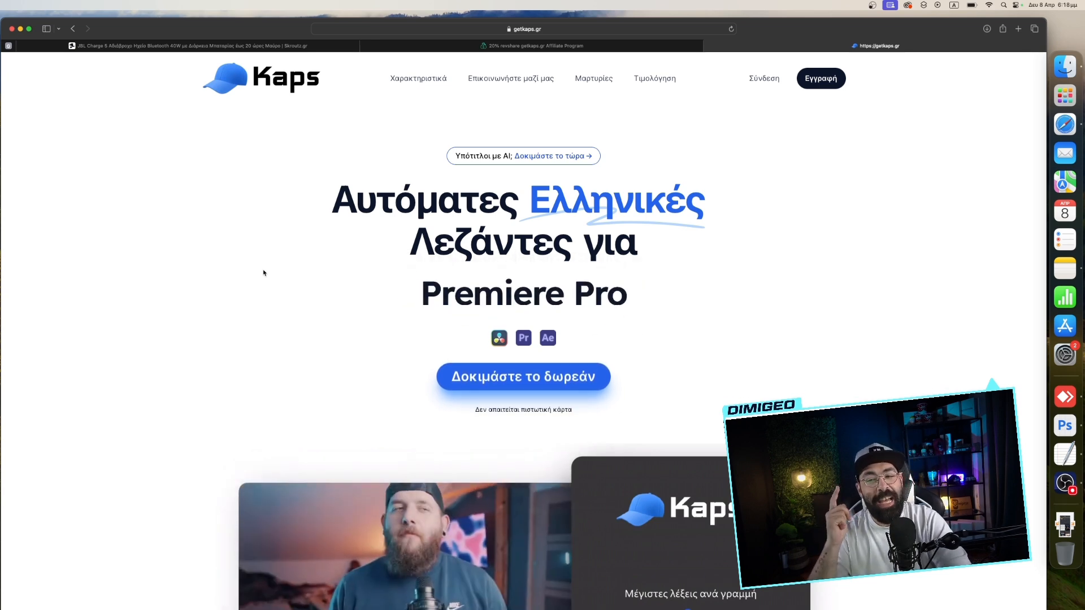
# - Try the free-trial sign-up, choosing Final Cut Pro as the editing software and up to 3 videos per day
pyautogui.scroll(-5, 320, 359)
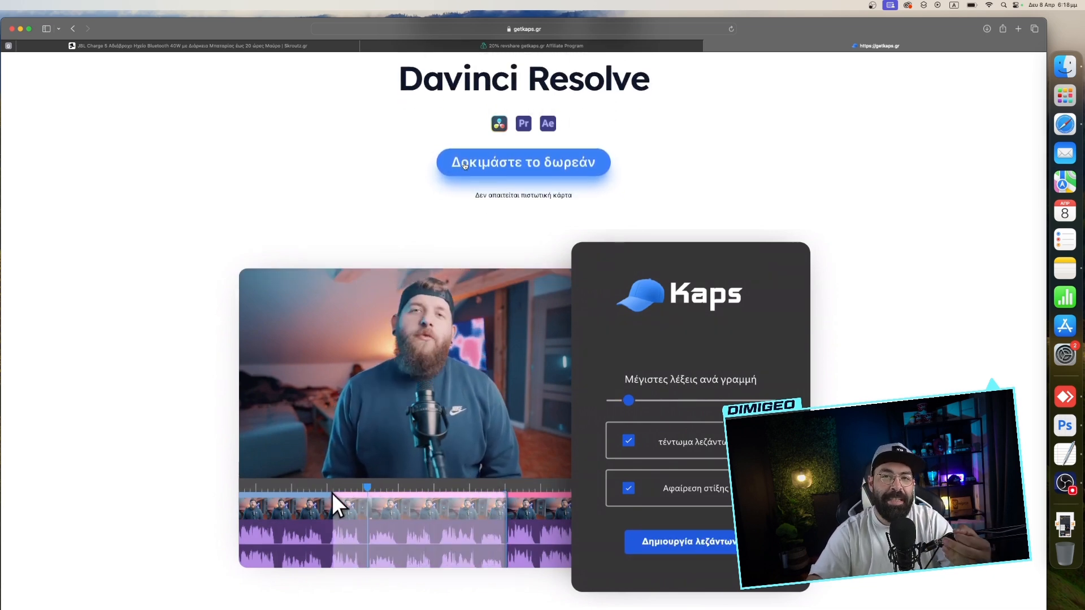
pyautogui.click(464, 165)
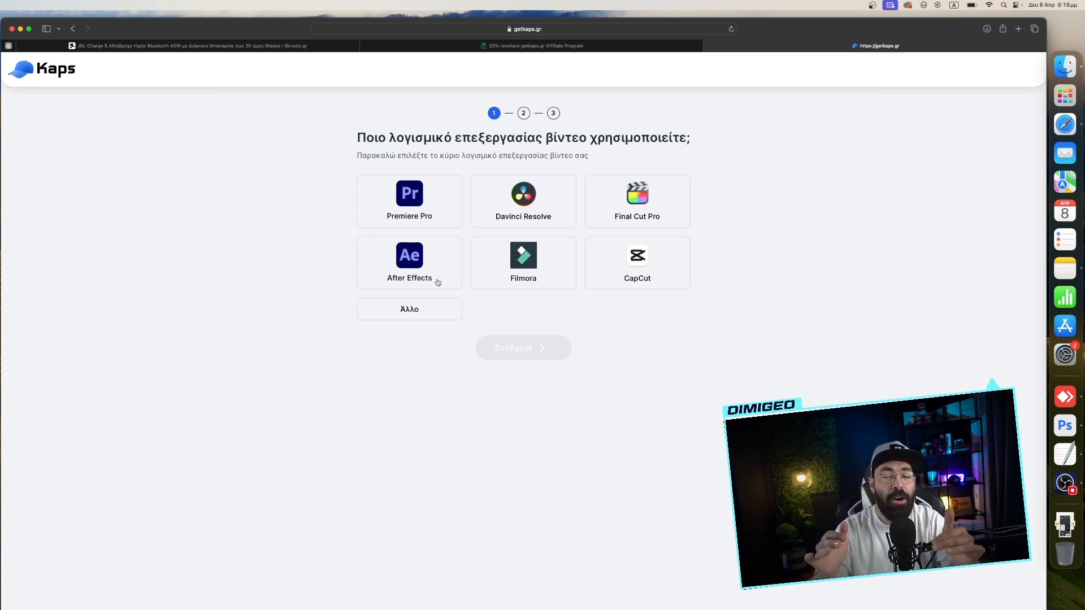
pyautogui.click(643, 264)
pyautogui.click(644, 210)
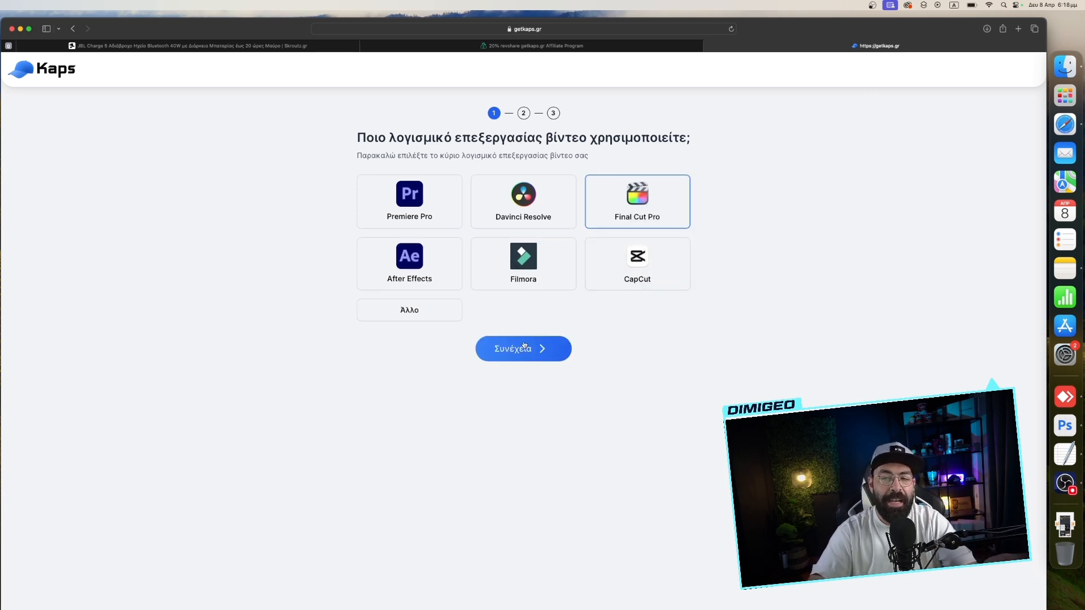
pyautogui.click(513, 354)
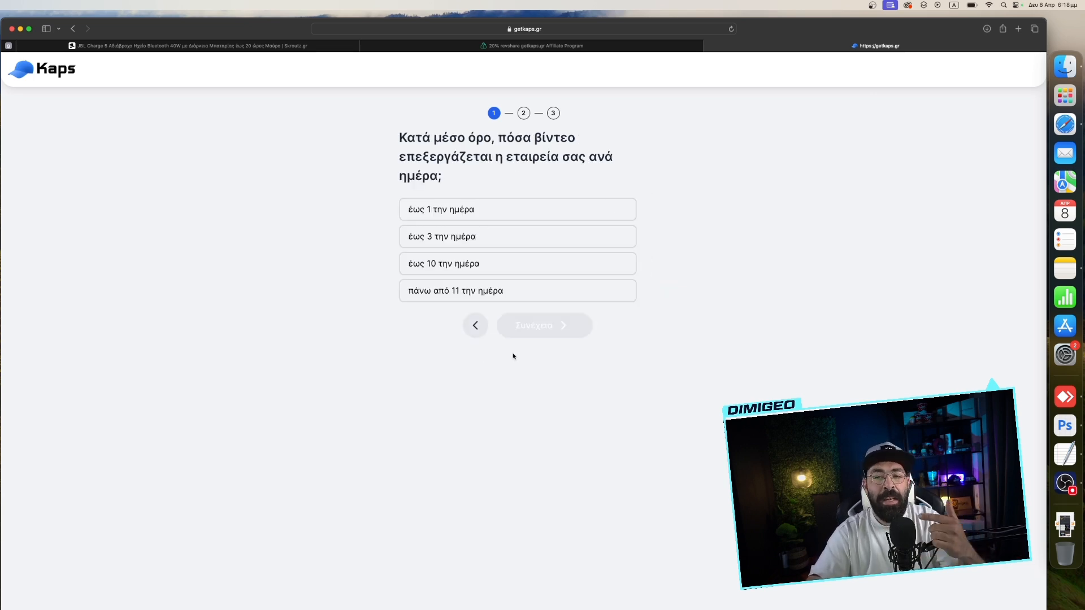
pyautogui.click(474, 246)
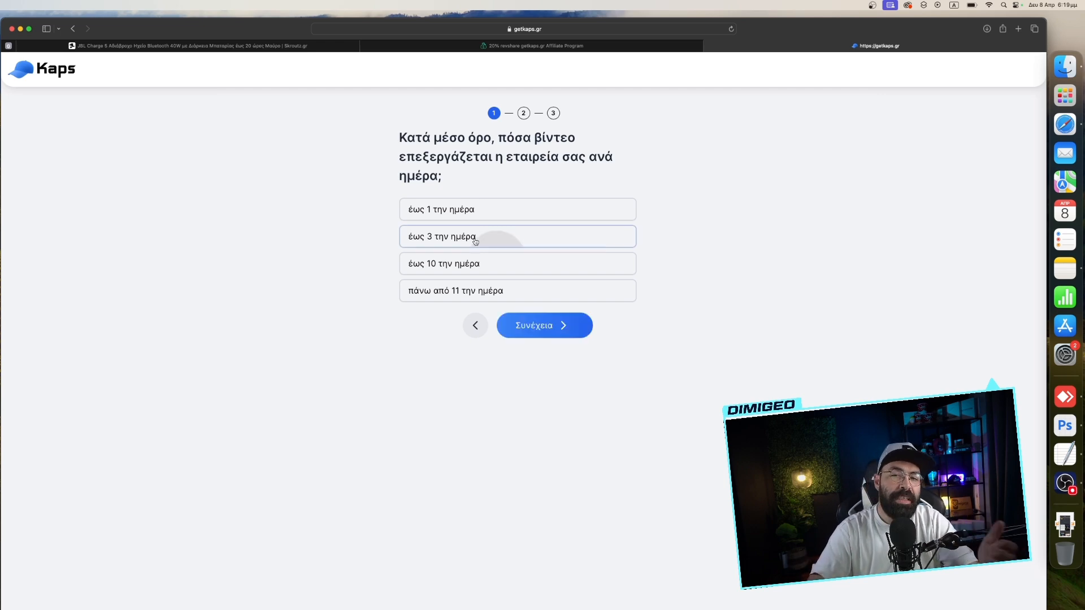
pyautogui.click(551, 334)
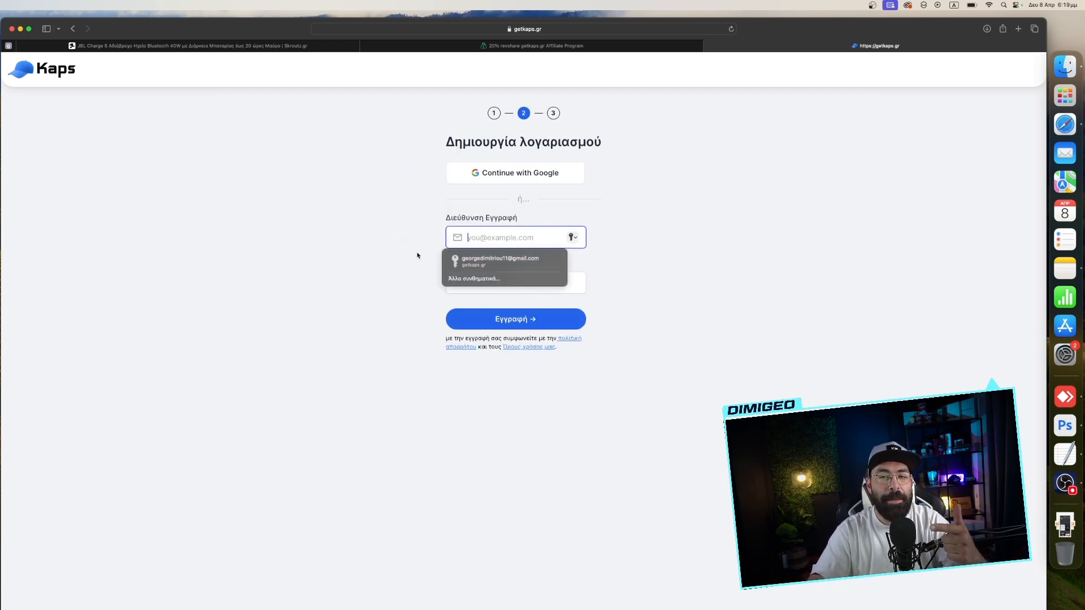
pyautogui.click(395, 266)
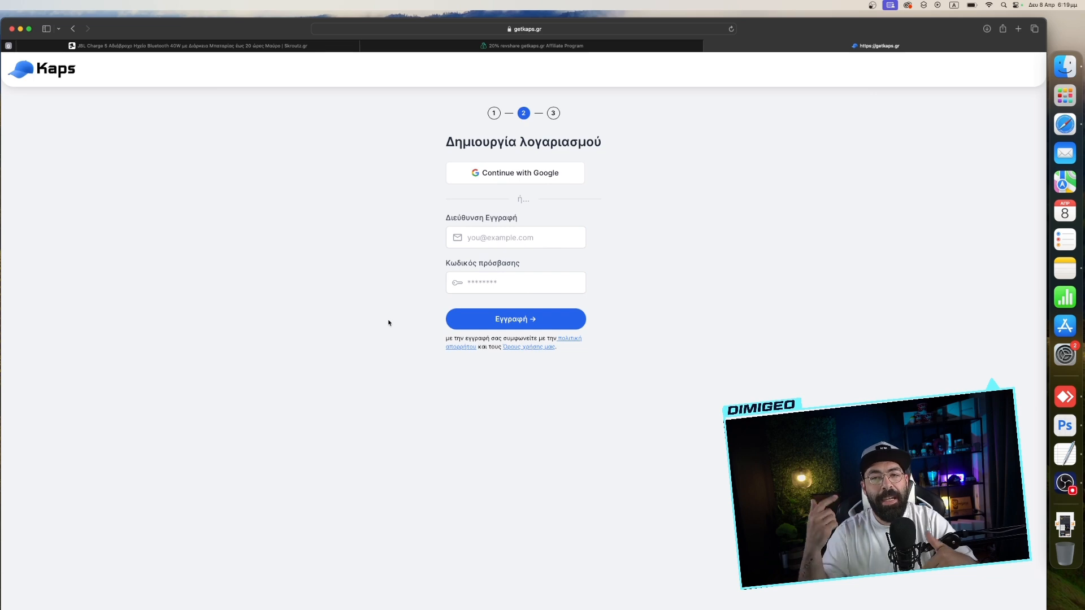
pyautogui.click(73, 29)
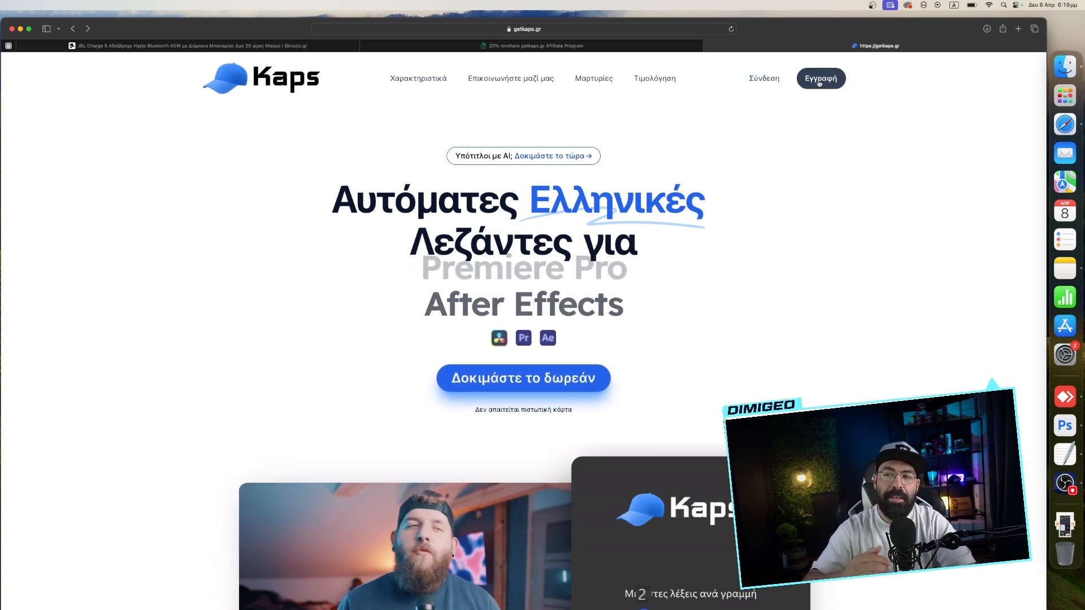
# - Sign in to the existing Kaps account with the saved e-mail and password
pyautogui.click(771, 85)
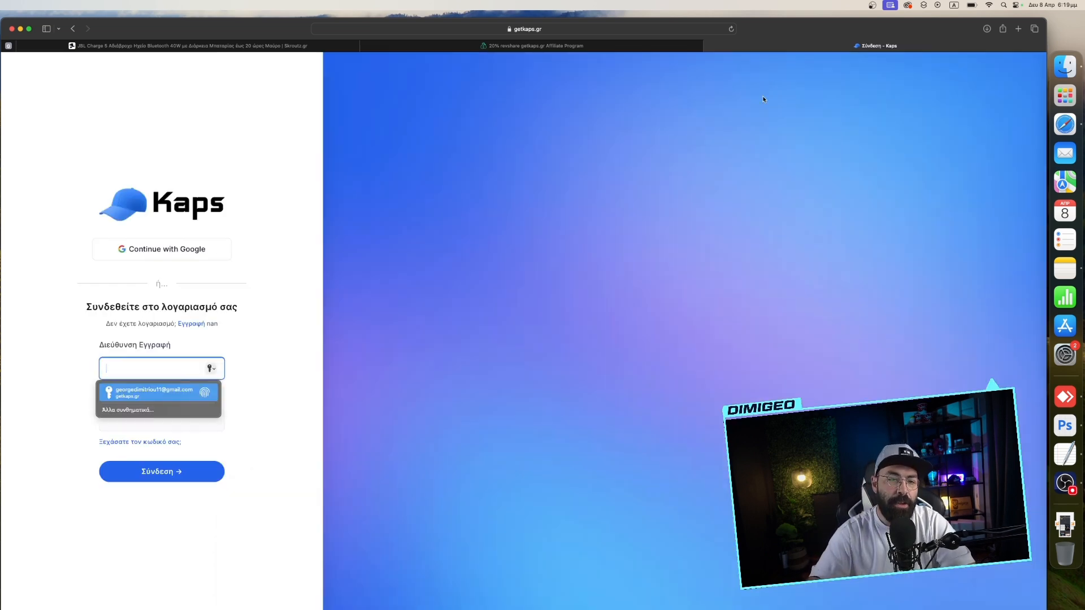
pyautogui.click(162, 398)
pyautogui.click(148, 471)
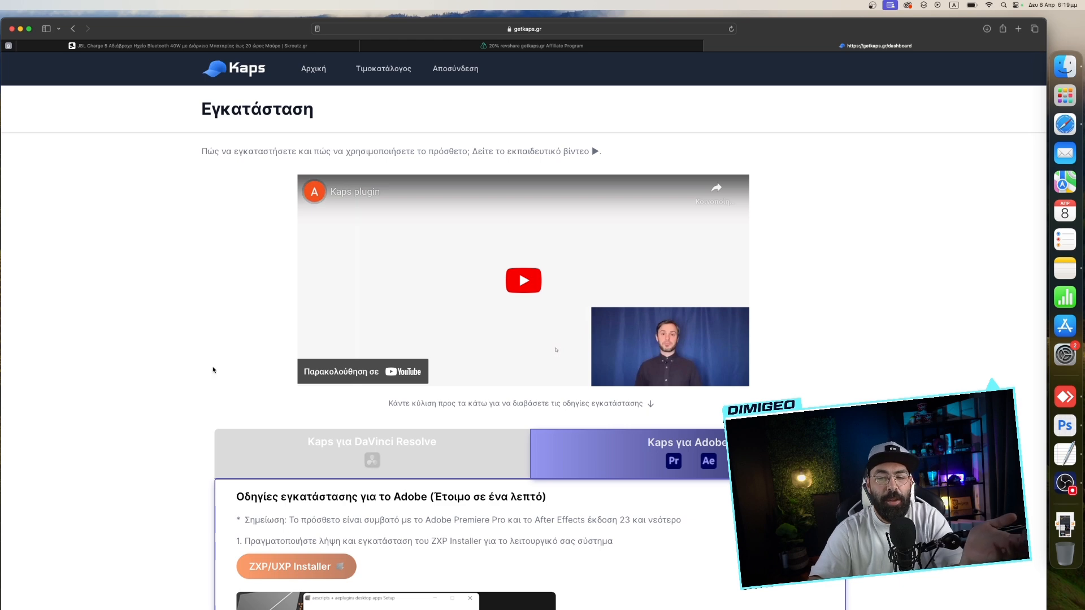
# - Review the add-on's installation instructions for DaVinci Resolve on the Kaps dashboard
pyautogui.scroll(-5, 215, 368)
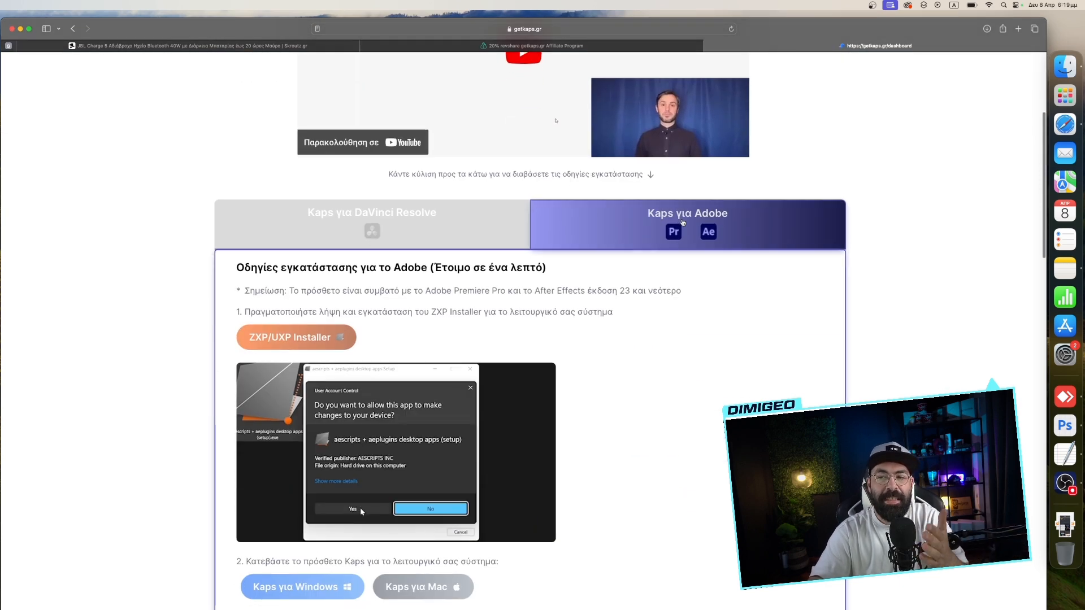
pyautogui.click(429, 237)
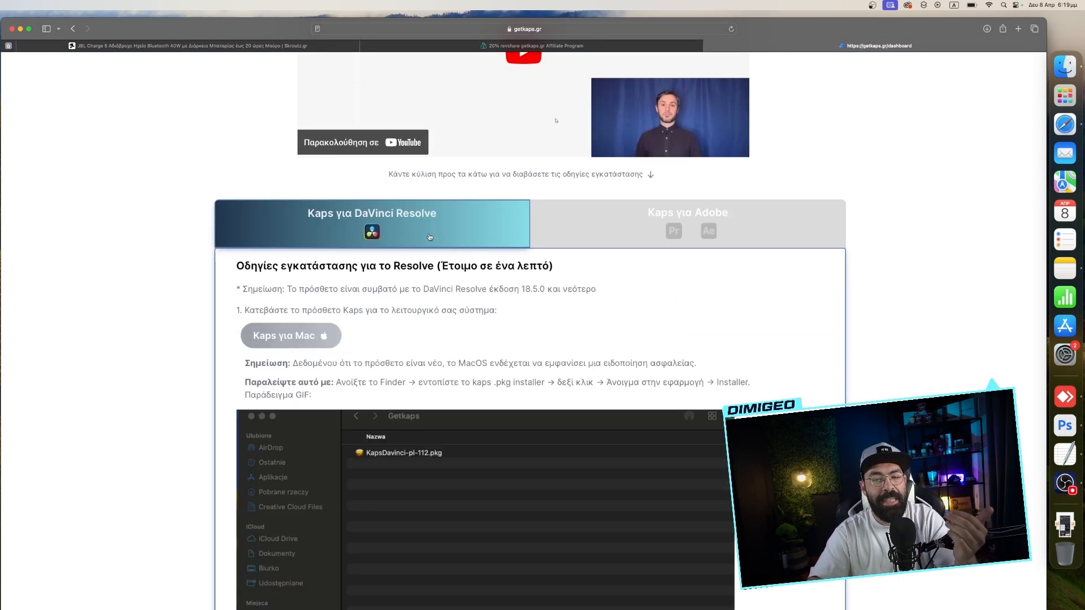
pyautogui.scroll(-4, 429, 237)
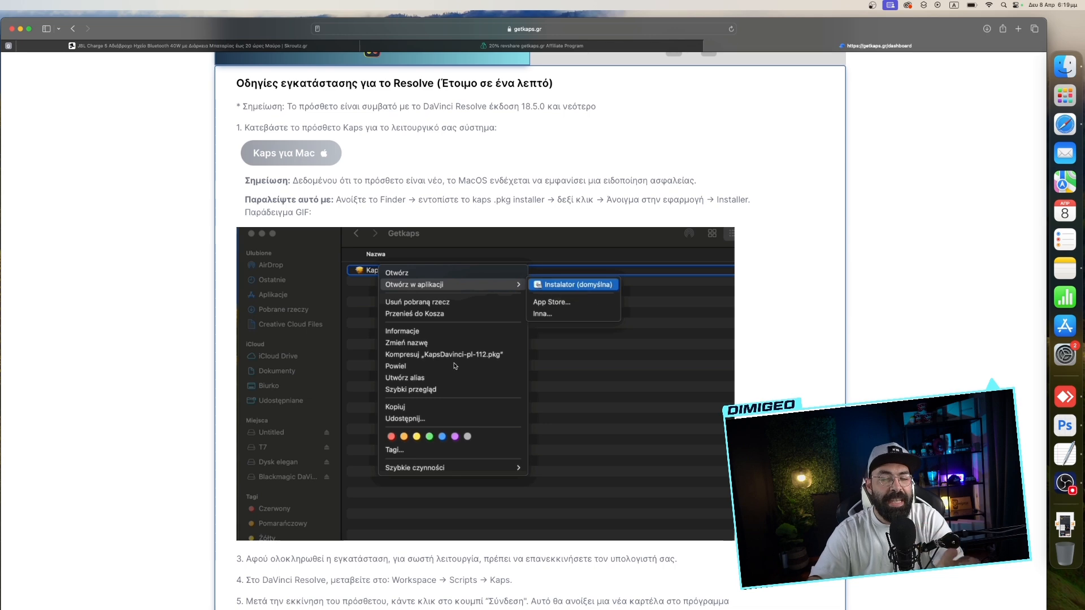
pyautogui.scroll(1, 472, 322)
pyautogui.scroll(-1, 471, 322)
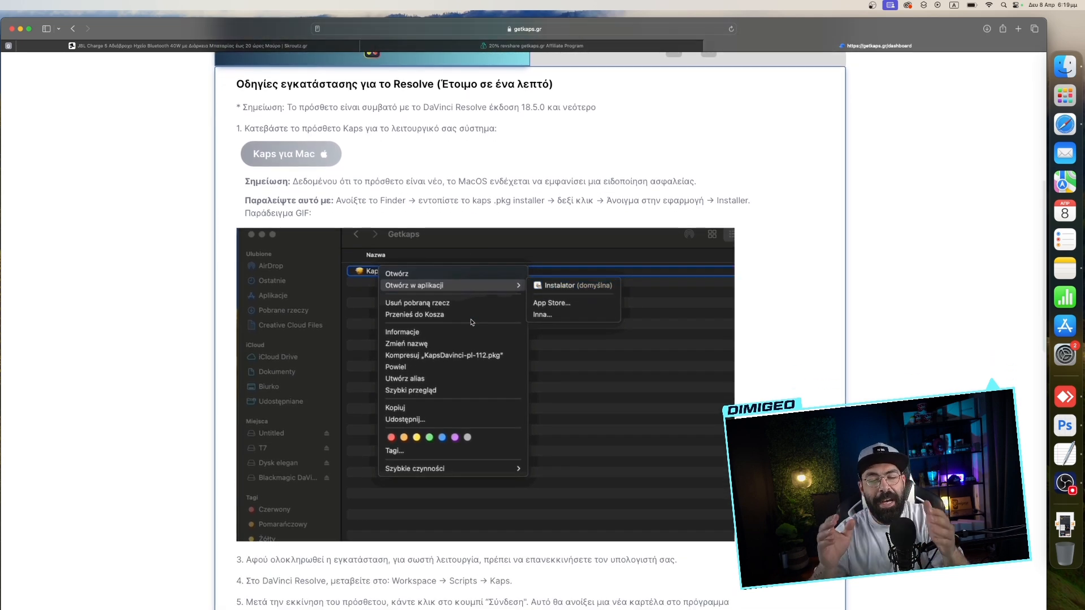
pyautogui.scroll(9, 472, 322)
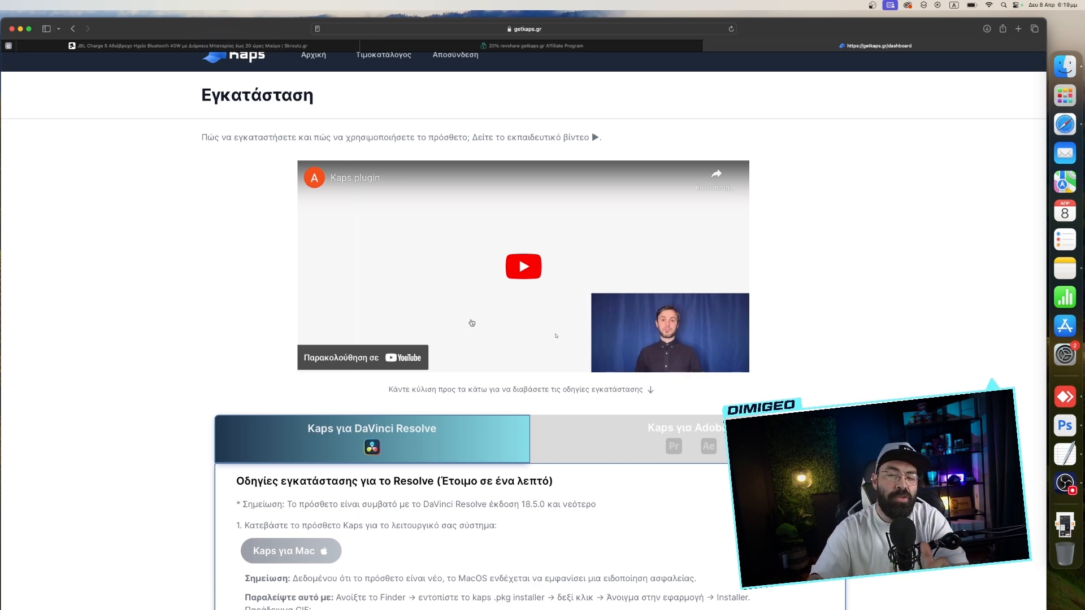
# - Download the Mac version of the Kaps add-on for Adobe, allowing downloads from getkaps.gr, and show the Downloads folder in Finder
pyautogui.scroll(-5, 472, 322)
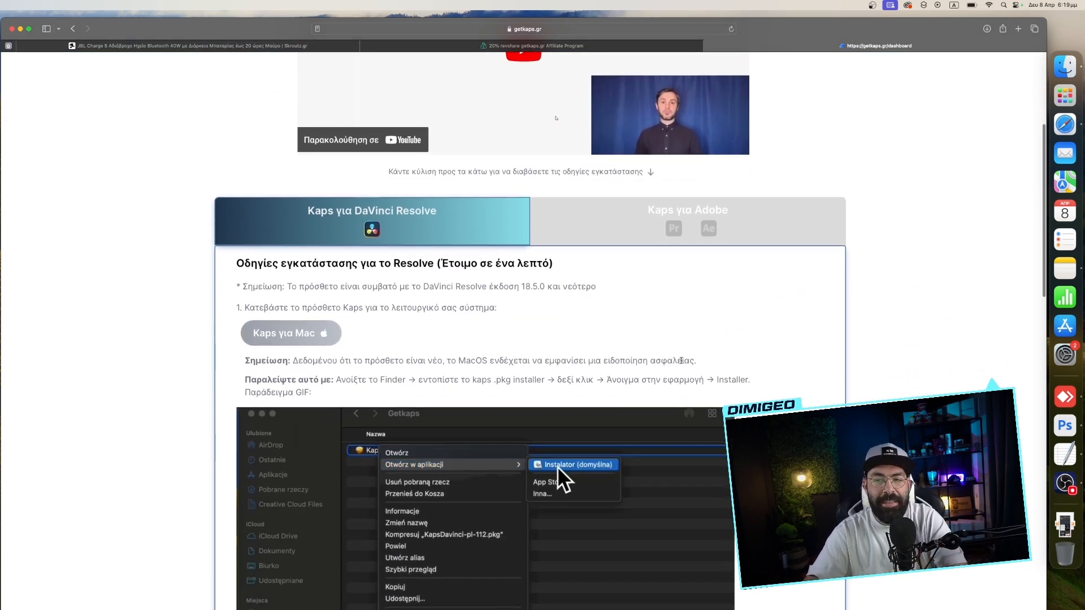
pyautogui.scroll(-2, 681, 360)
pyautogui.click(660, 139)
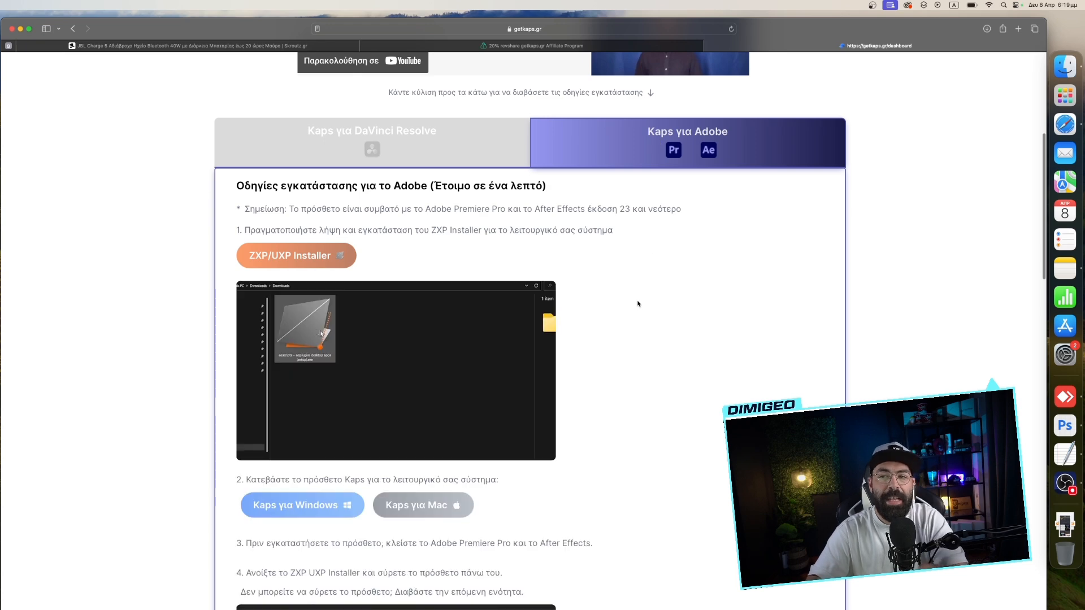
pyautogui.scroll(-5, 637, 303)
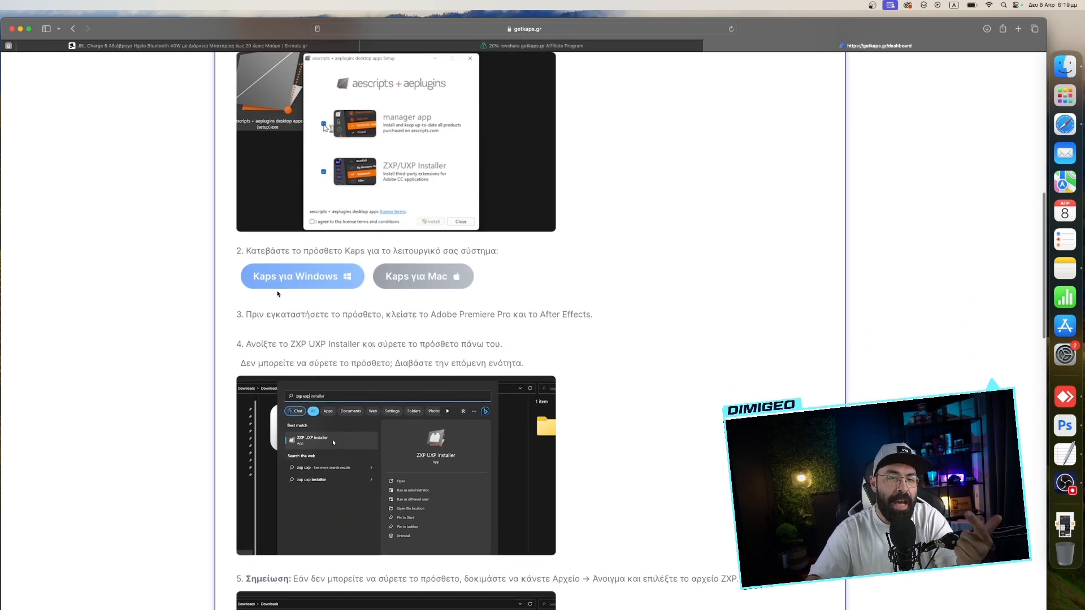
pyautogui.scroll(2, 339, 339)
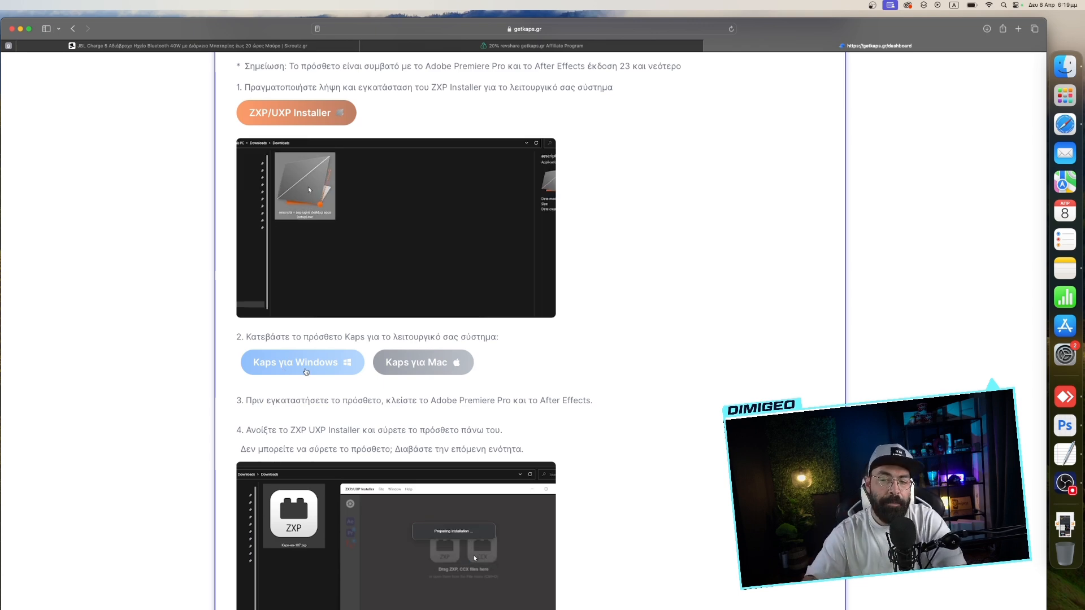
pyautogui.click(418, 363)
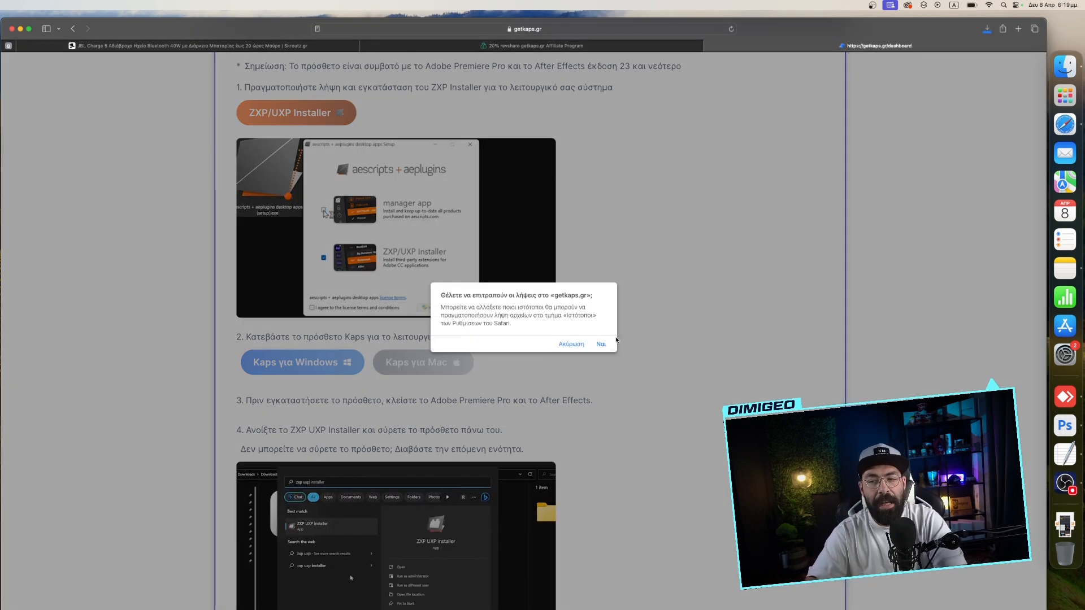
pyautogui.click(600, 344)
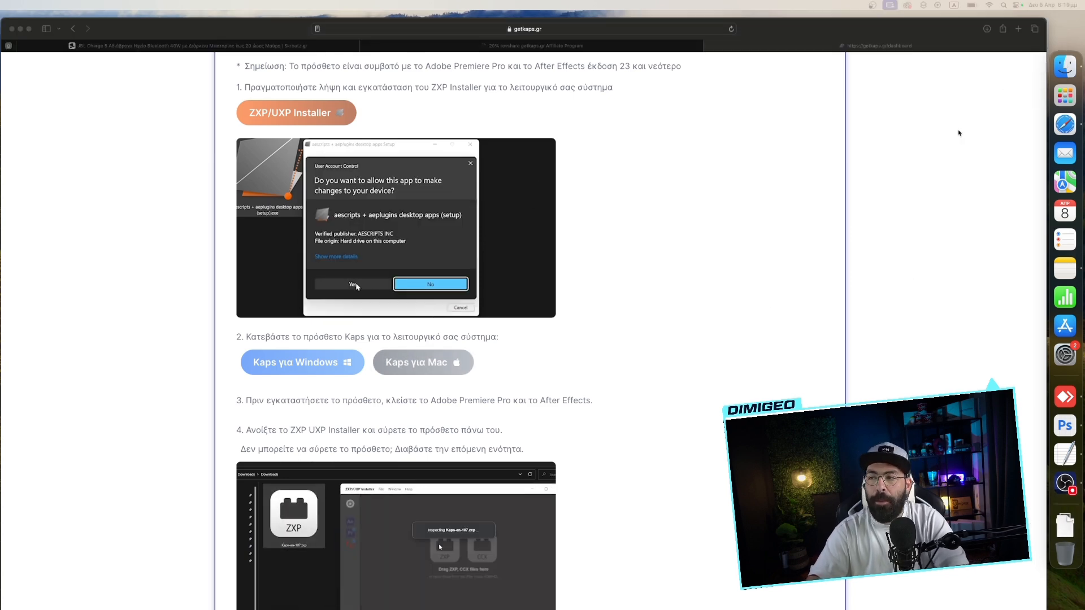
pyautogui.click(1064, 68)
pyautogui.moveTo(383, 240); pyautogui.dragTo(710, 155)
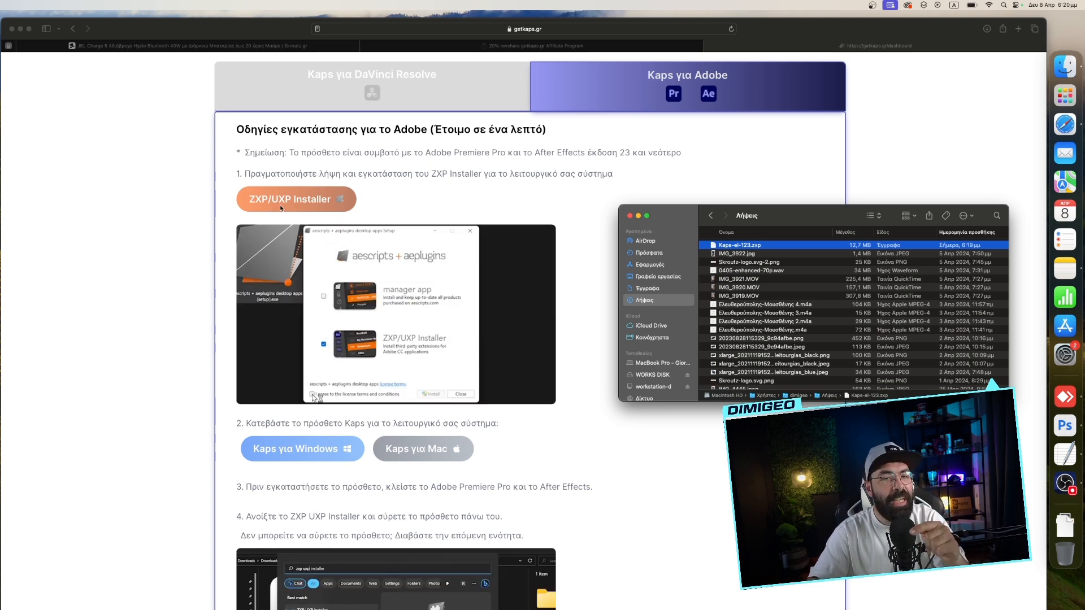
# - Download the macOS version of the ZXP/UXP Installer from aescripts.com, allowing downloads from that site
pyautogui.click(290, 203)
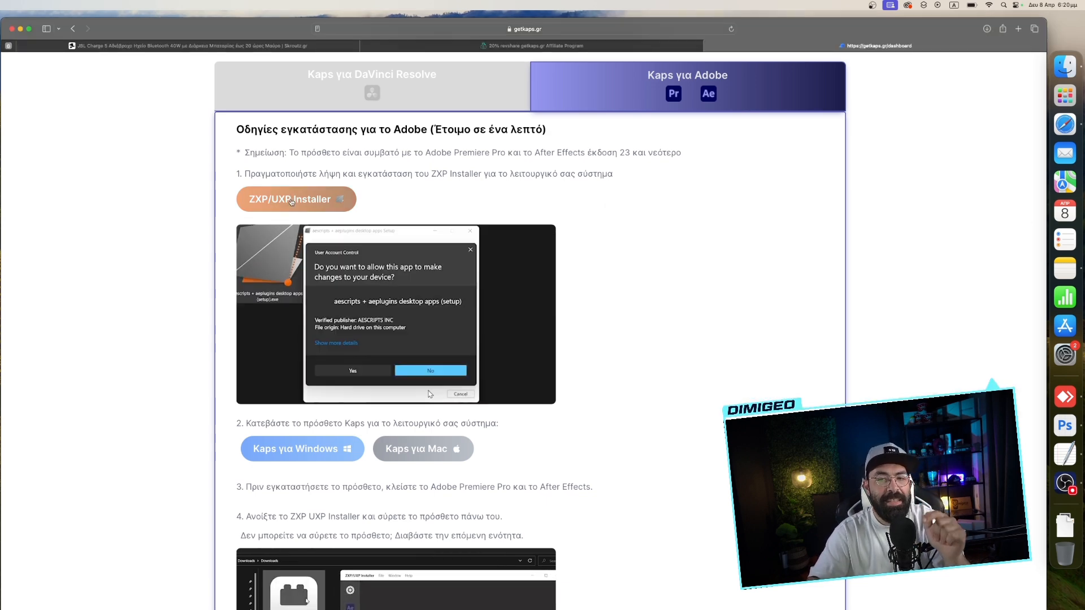
pyautogui.click(291, 201)
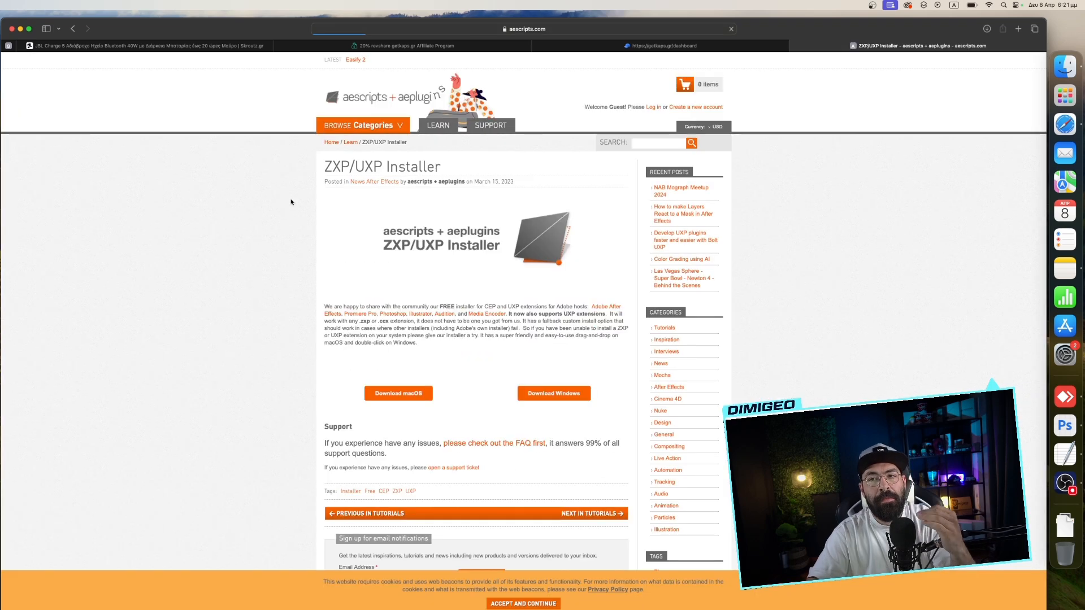
pyautogui.click(406, 395)
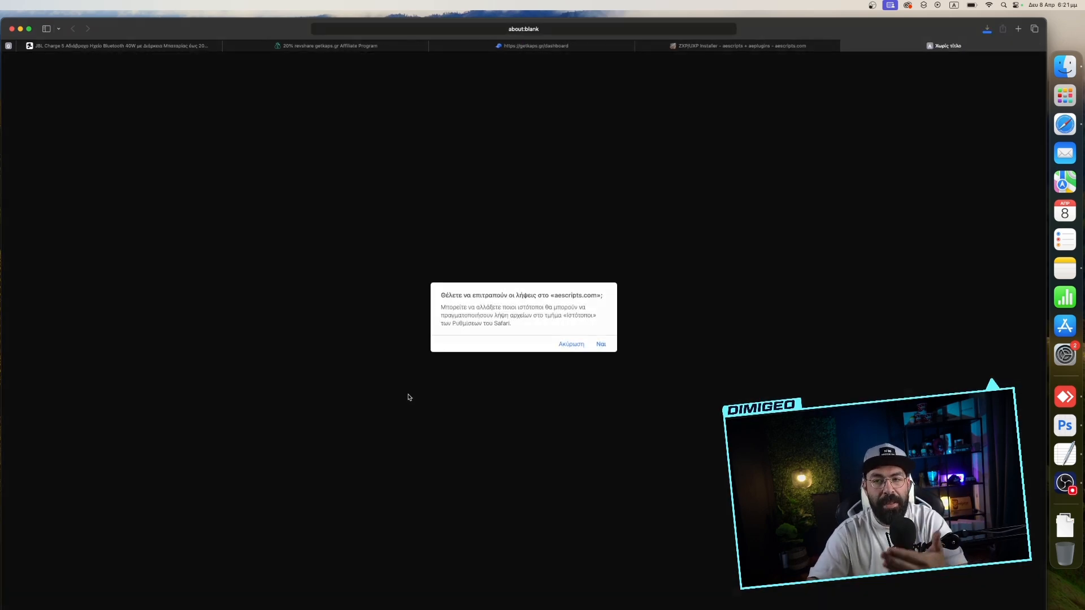
pyautogui.click(600, 345)
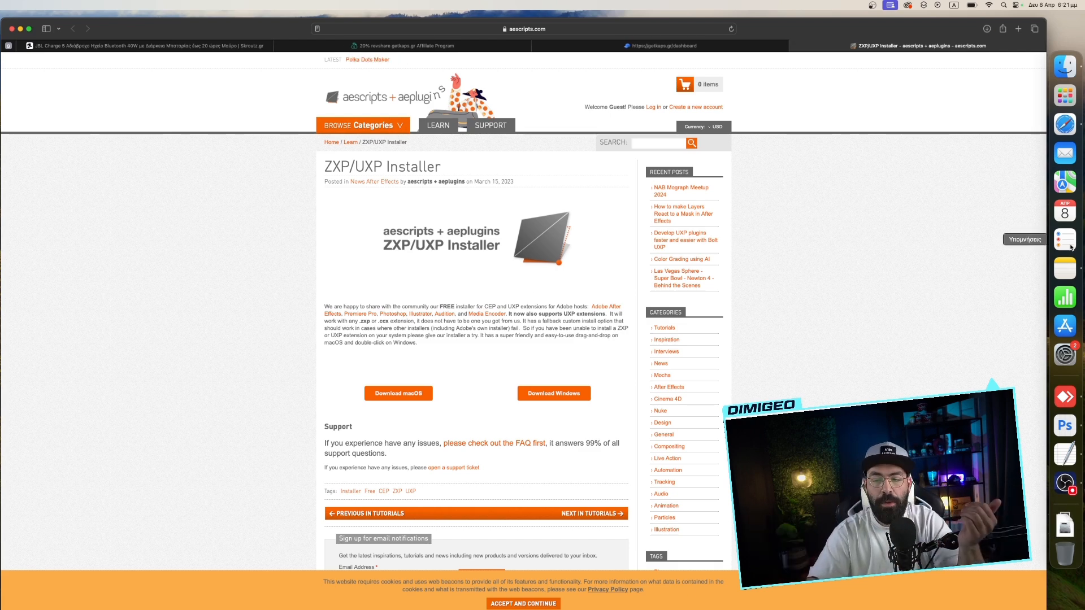
# - Open the downloaded aescripts + aeplugins installer disk image in Finder and copy ZXP Installer into Applications
pyautogui.click(1065, 66)
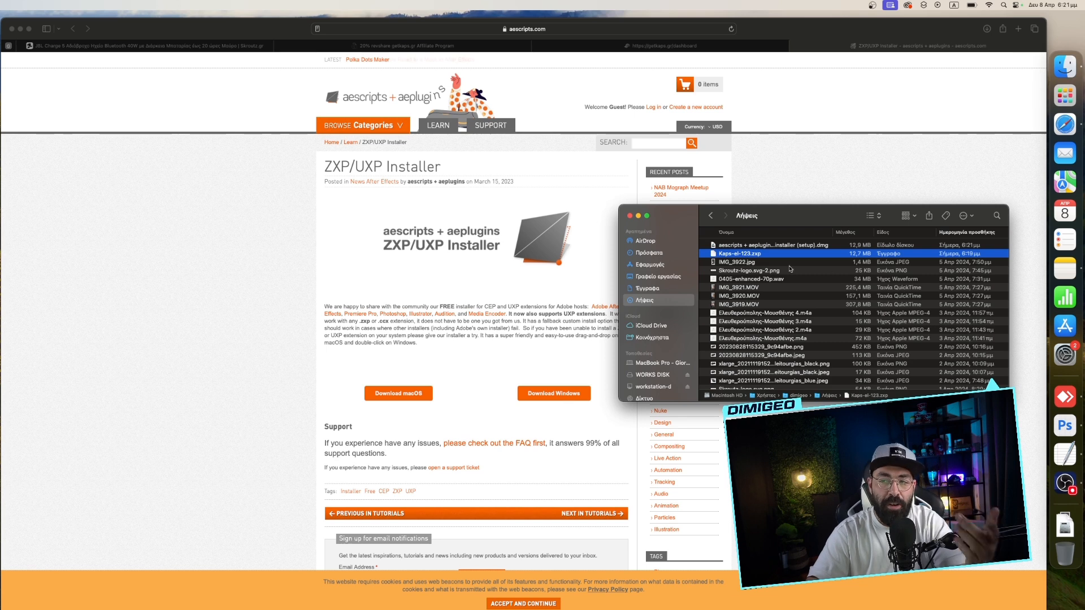
pyautogui.click(794, 246)
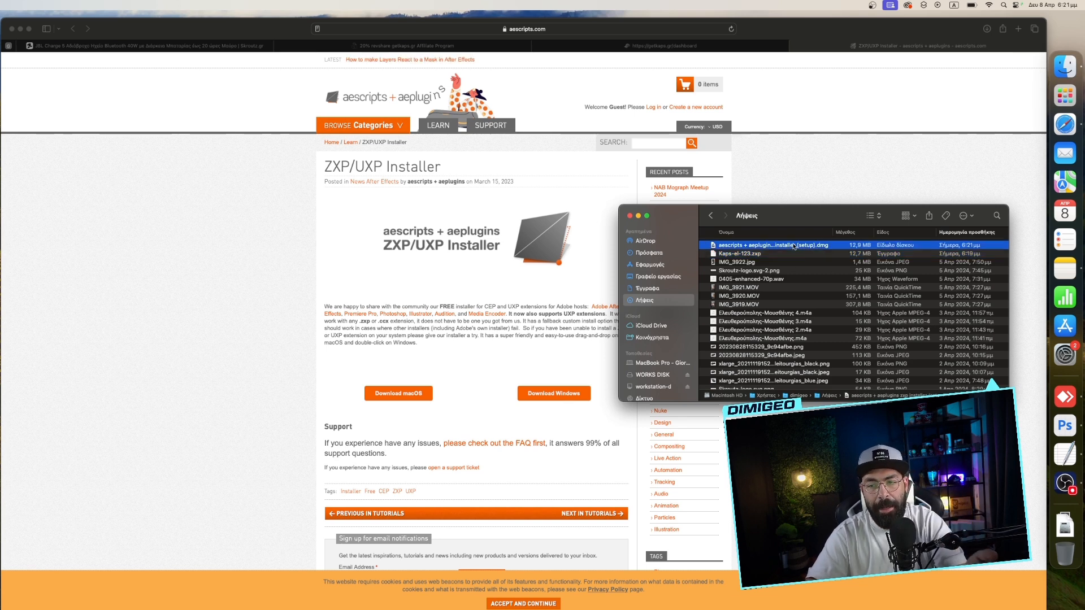
pyautogui.doubleClick(794, 246)
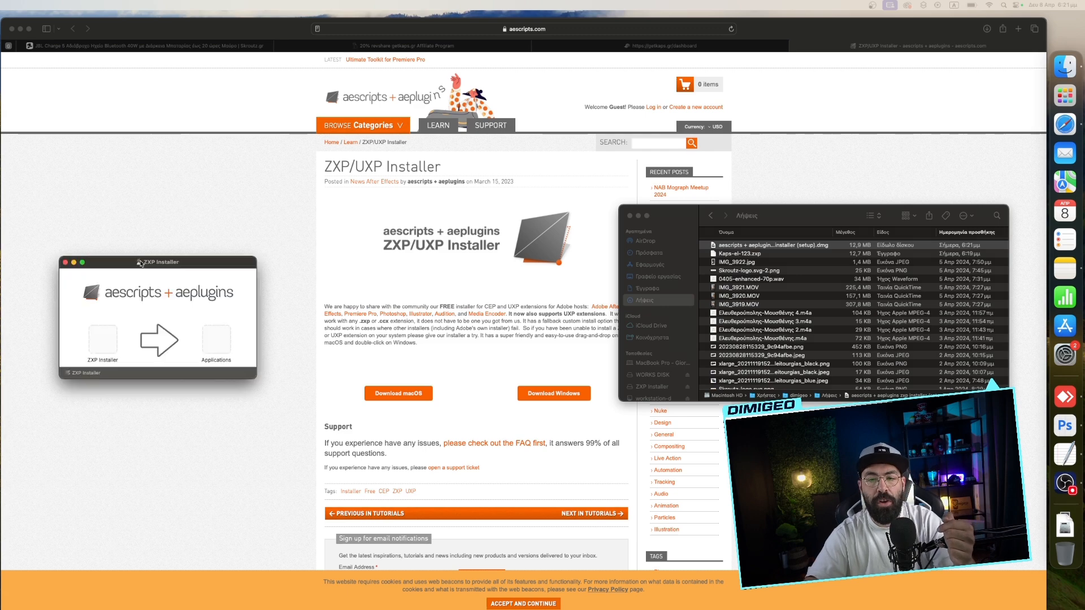
pyautogui.moveTo(402, 256); pyautogui.dragTo(520, 257)
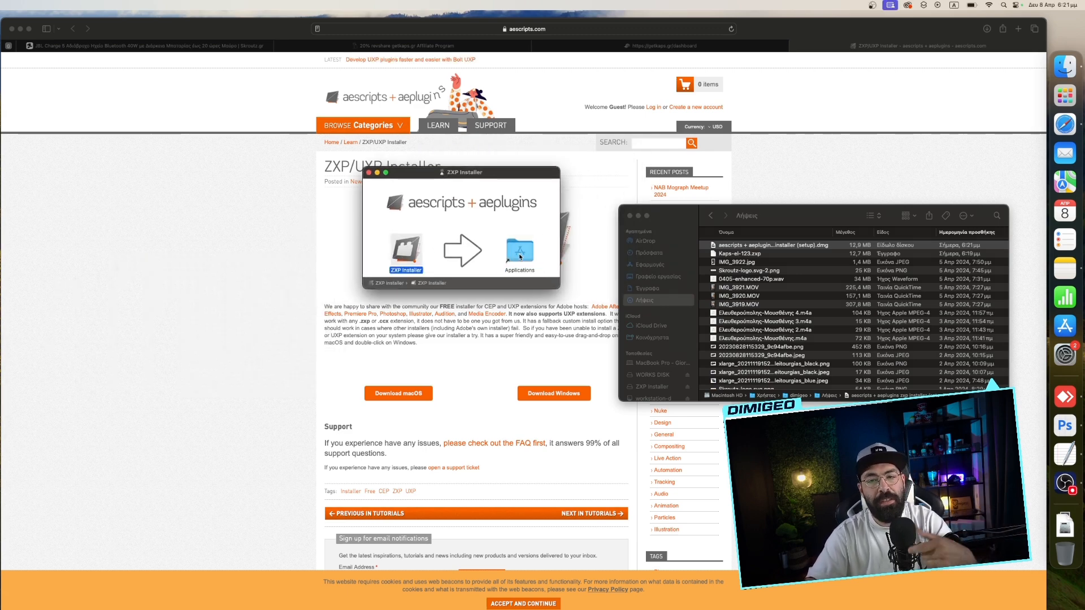
pyautogui.click(369, 173)
# - Launch ZXP Installer and set extensions to install for all users
pyautogui.click(1064, 95)
pyautogui.scroll(-2, 762, 279)
pyautogui.scroll(-2, 197, 219)
pyautogui.click(197, 219)
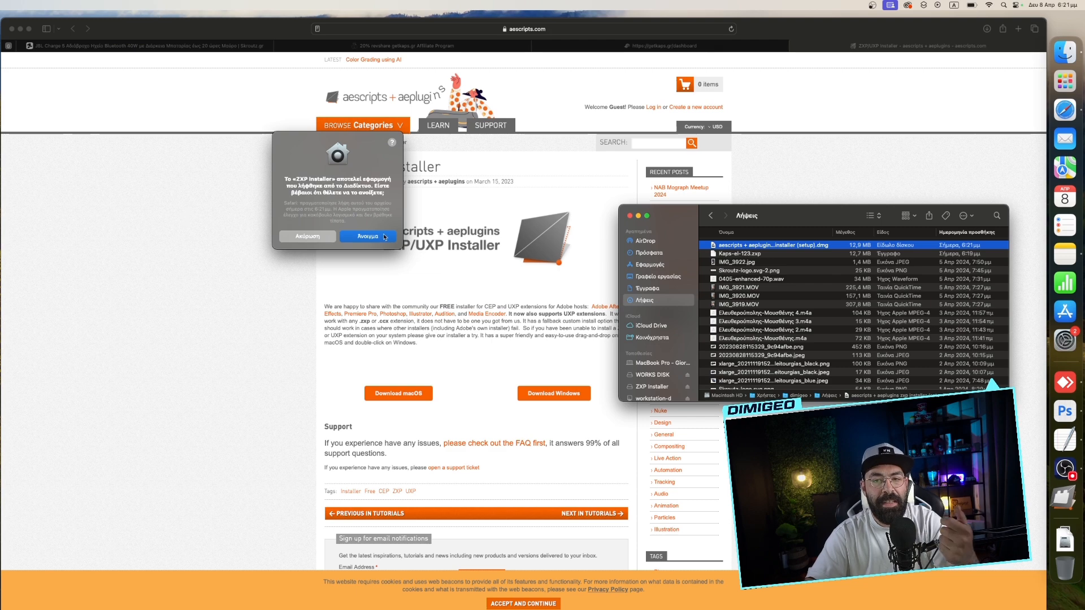
pyautogui.click(383, 236)
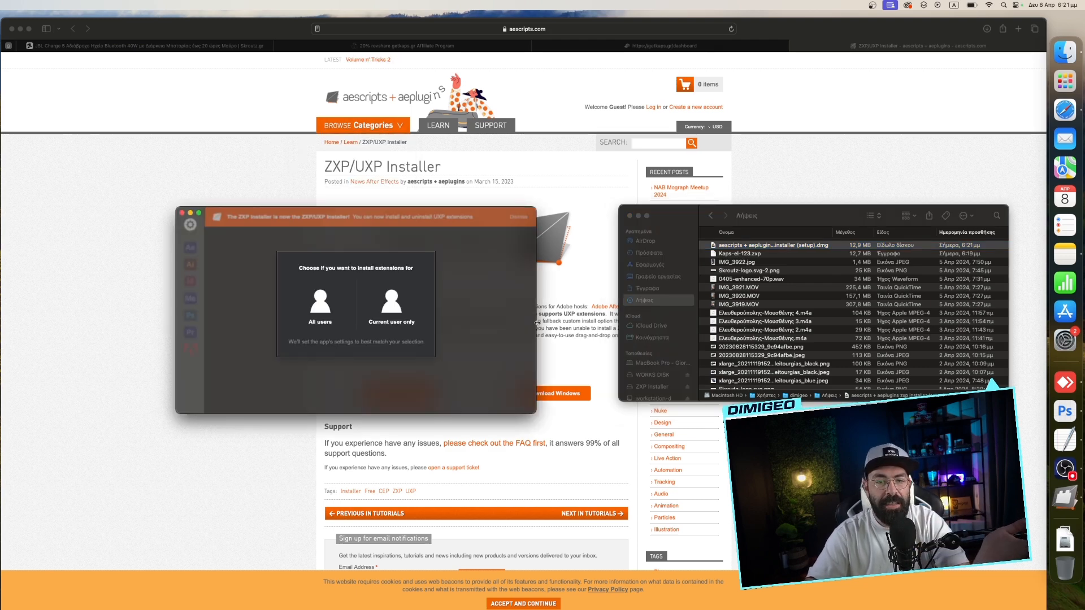
pyautogui.click(317, 306)
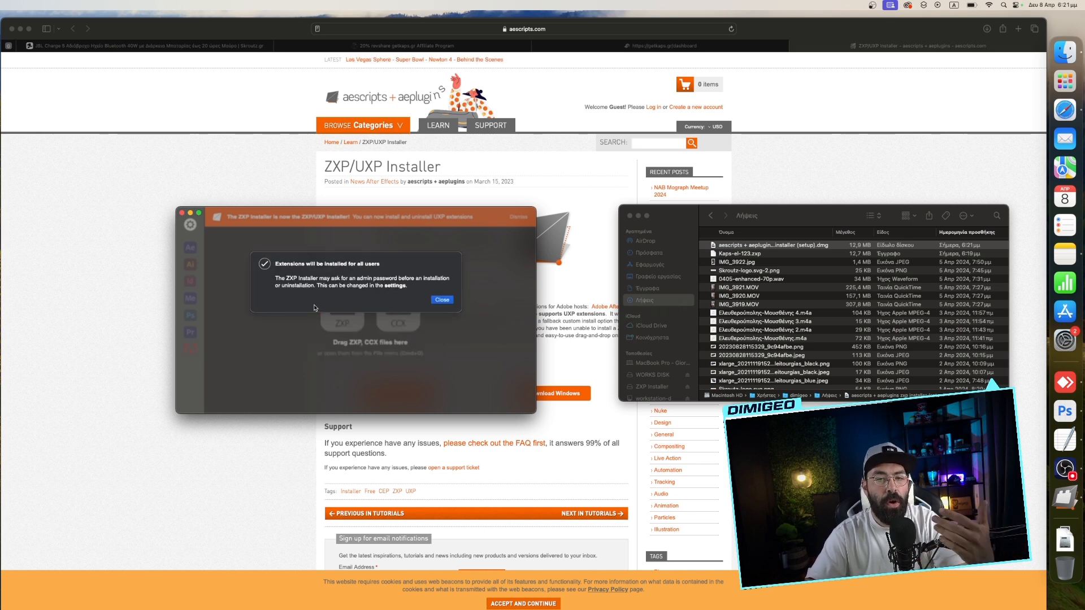
pyautogui.click(442, 300)
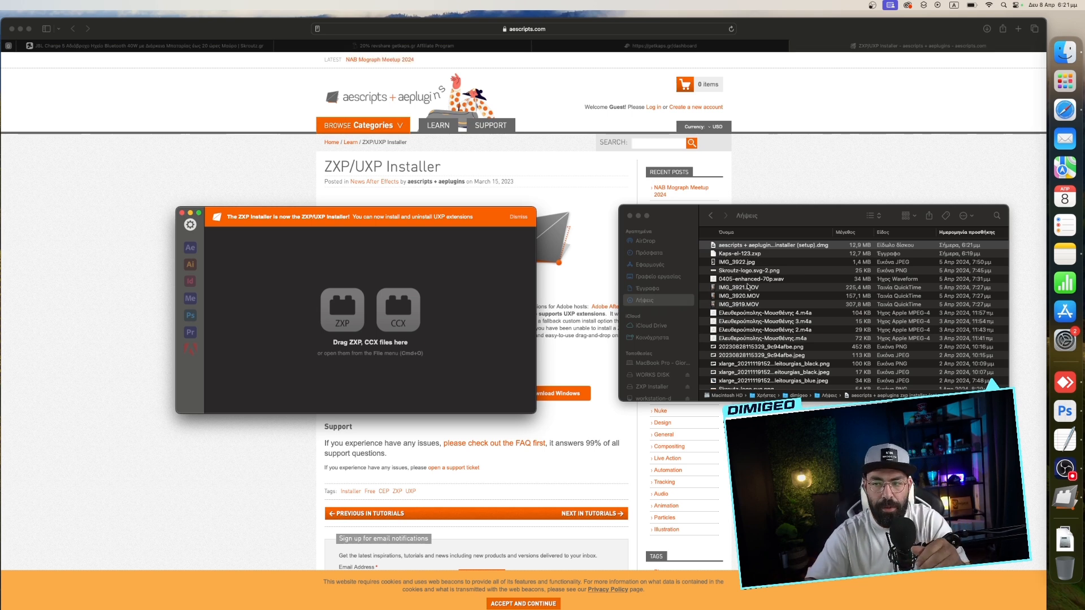
# - Install Kaps-el-123.zxp from the Downloads folder through ZXP Installer, granting Creative Cloud access to that folder
pyautogui.click(759, 253)
pyautogui.click(745, 255)
pyautogui.moveTo(752, 259); pyautogui.dragTo(403, 325)
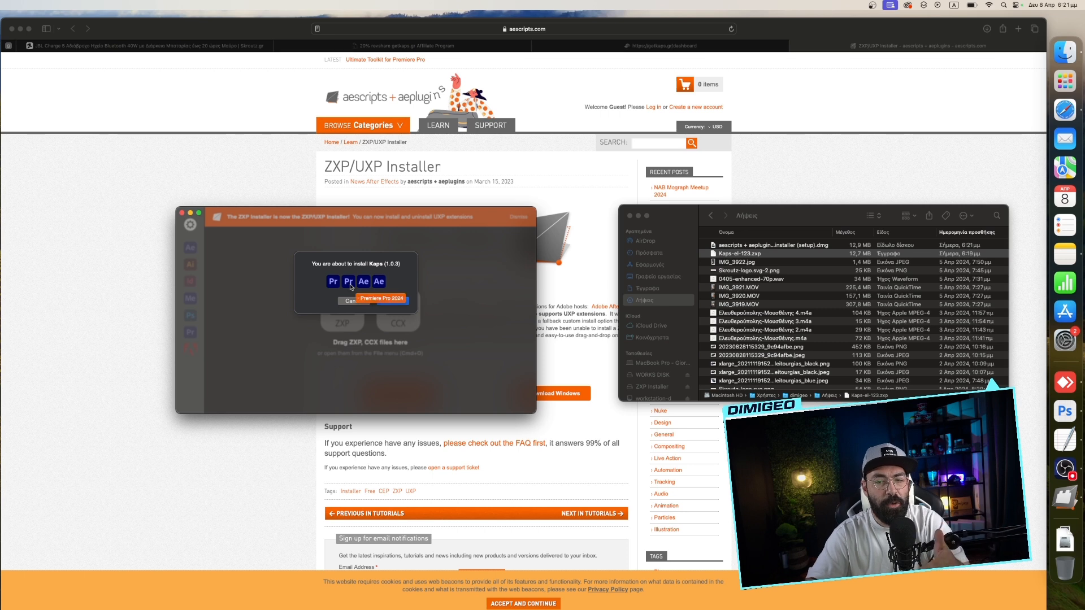
pyautogui.press('Return')
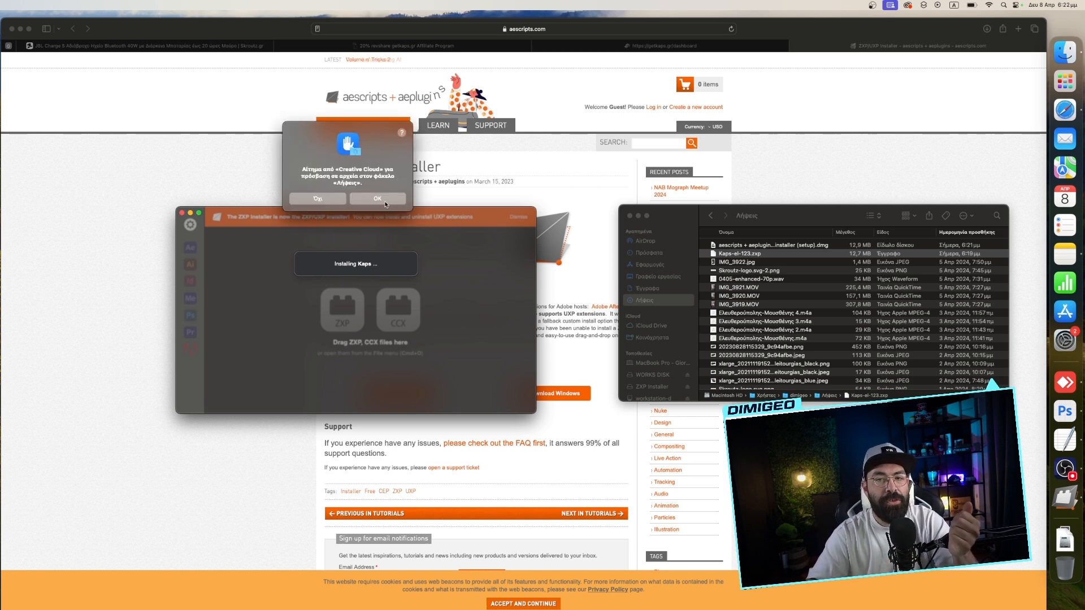
pyautogui.click(377, 198)
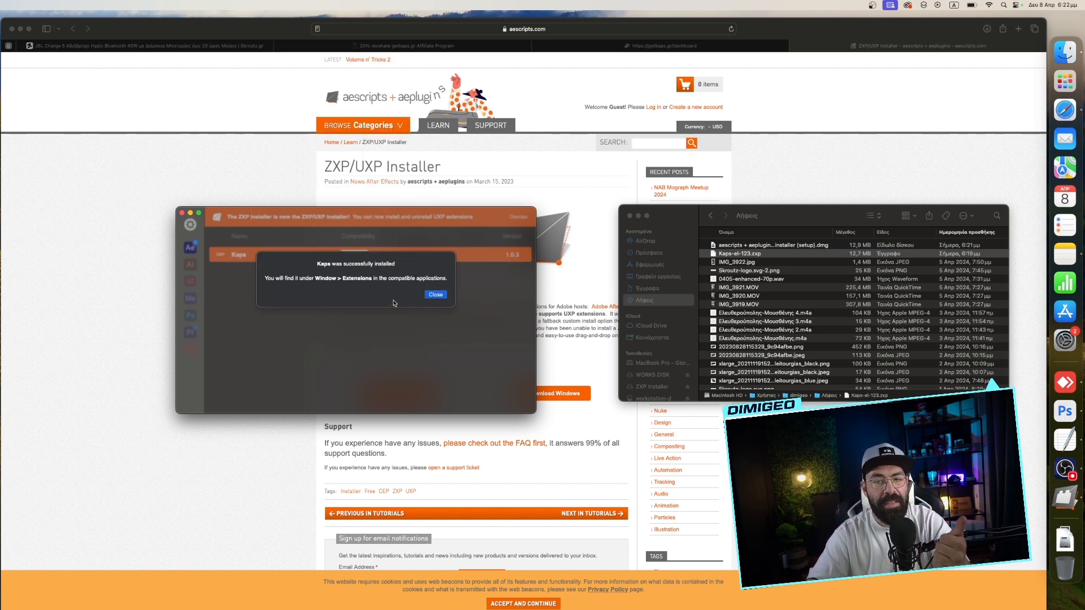
pyautogui.click(435, 295)
# - Examine the installed Kaps extension's extra options, compatibility and the Adobe applications listed in ZXP Installer
pyautogui.click(380, 254)
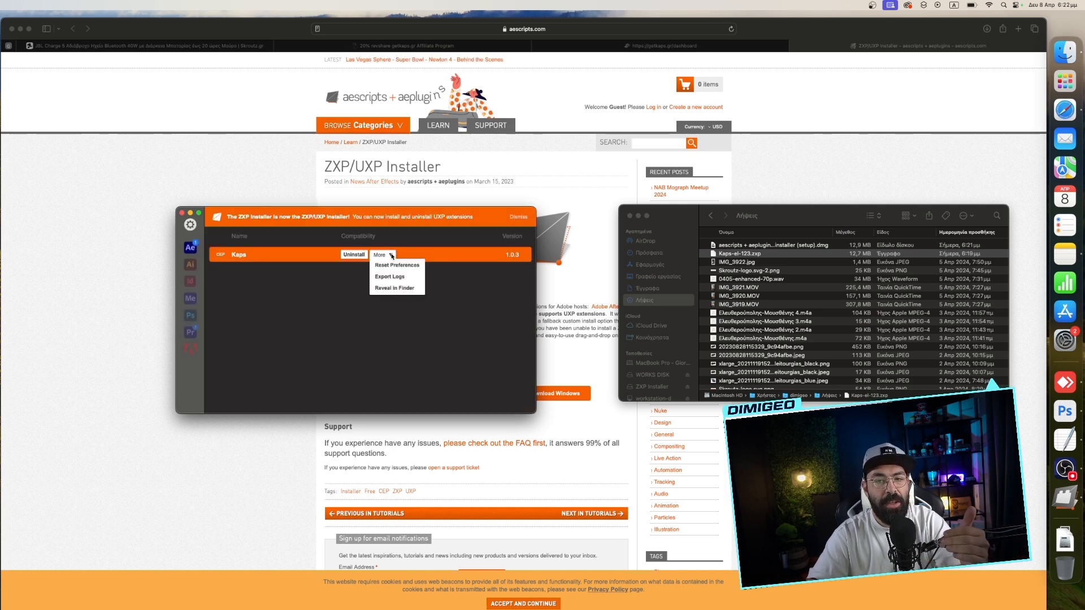
pyautogui.click(269, 295)
pyautogui.moveTo(191, 250)
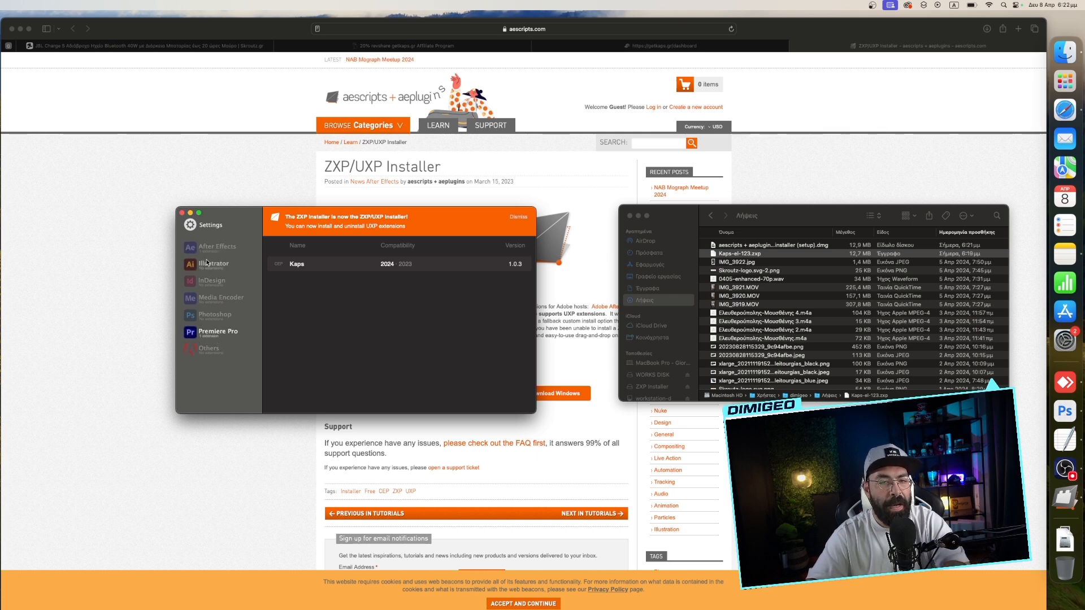
pyautogui.click(365, 259)
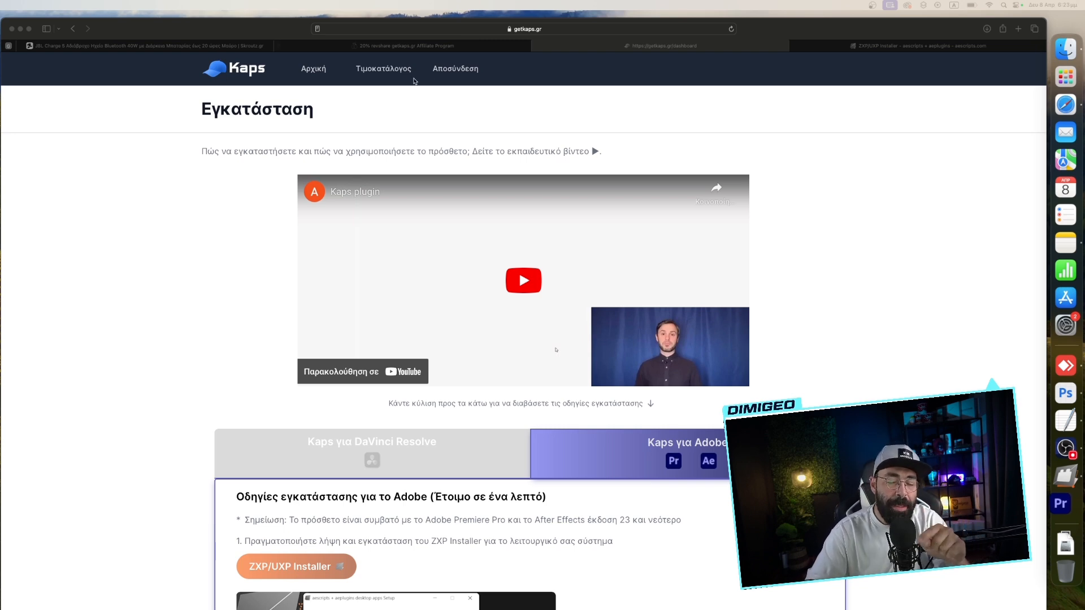
# - Open the Kaps pricing page on getkaps.gr and compare the subscription plans under annual and monthly billing
pyautogui.click(388, 70)
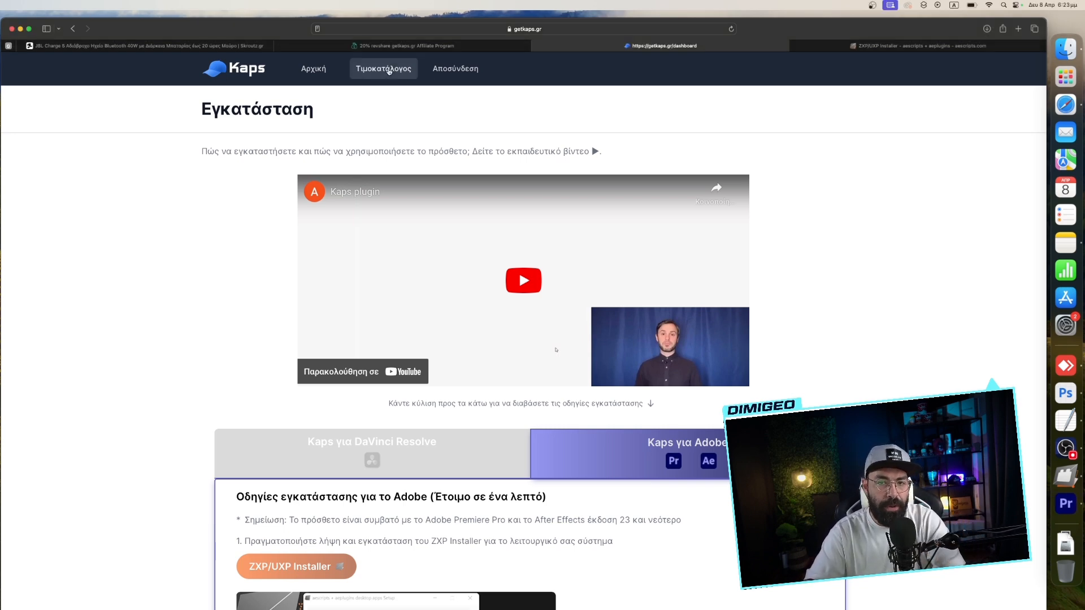
pyautogui.click(375, 70)
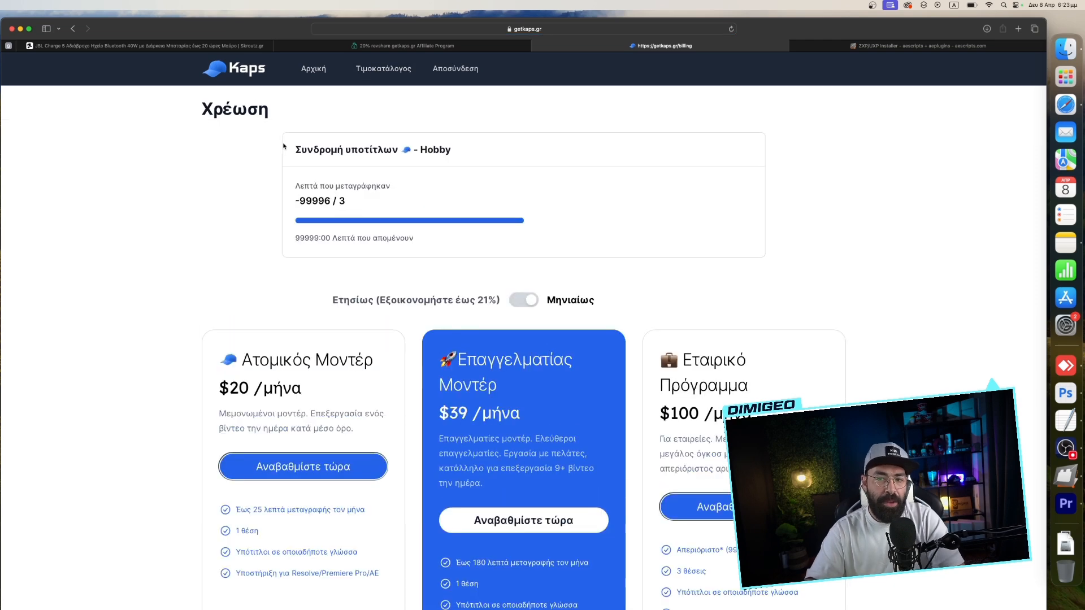
pyautogui.scroll(-3, 220, 302)
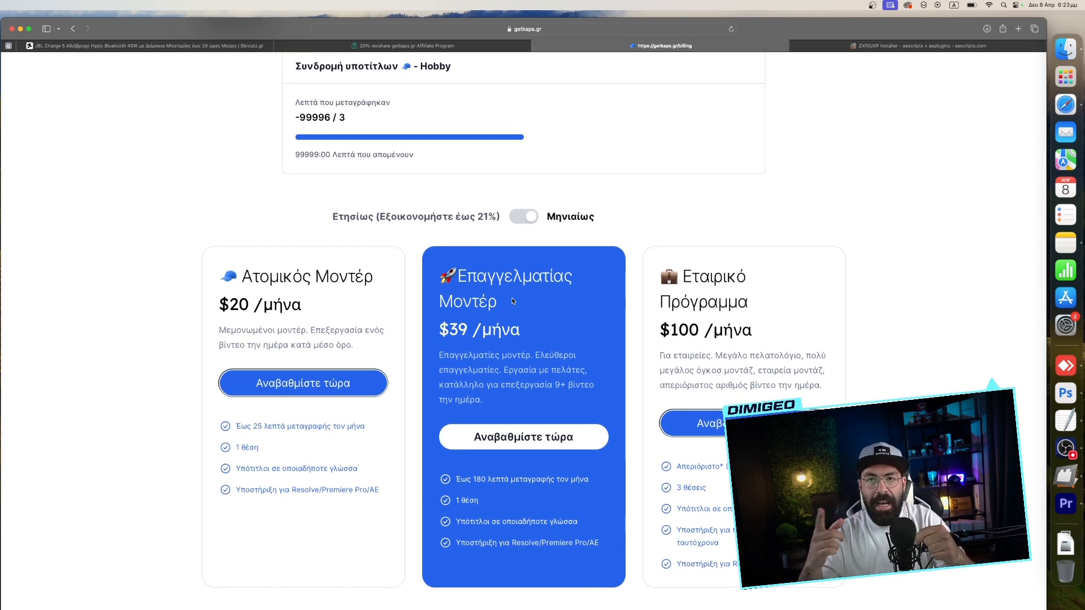
pyautogui.scroll(-1, 441, 316)
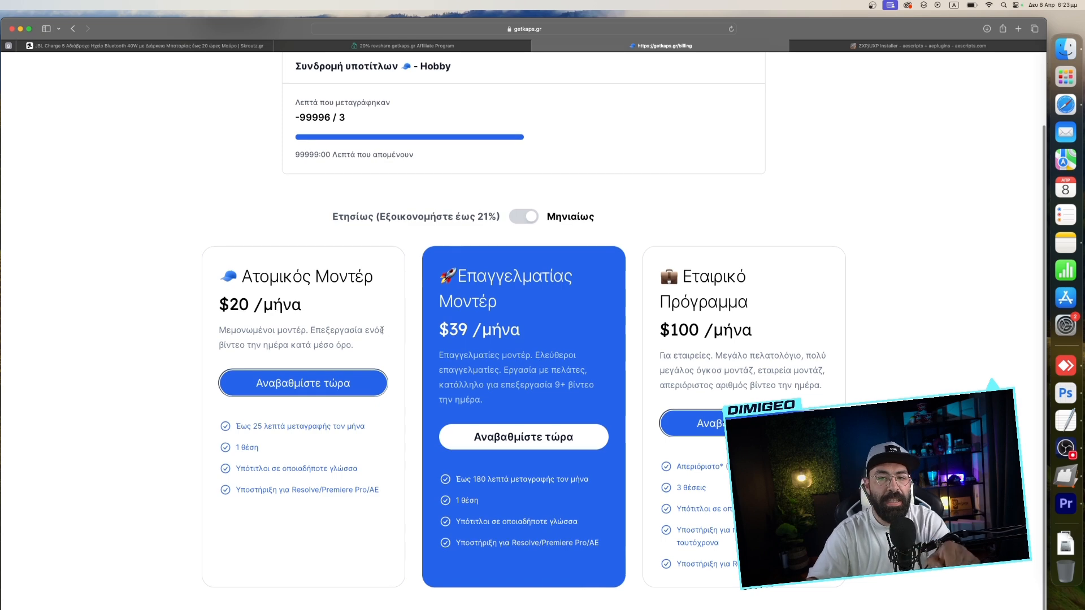
pyautogui.click(526, 219)
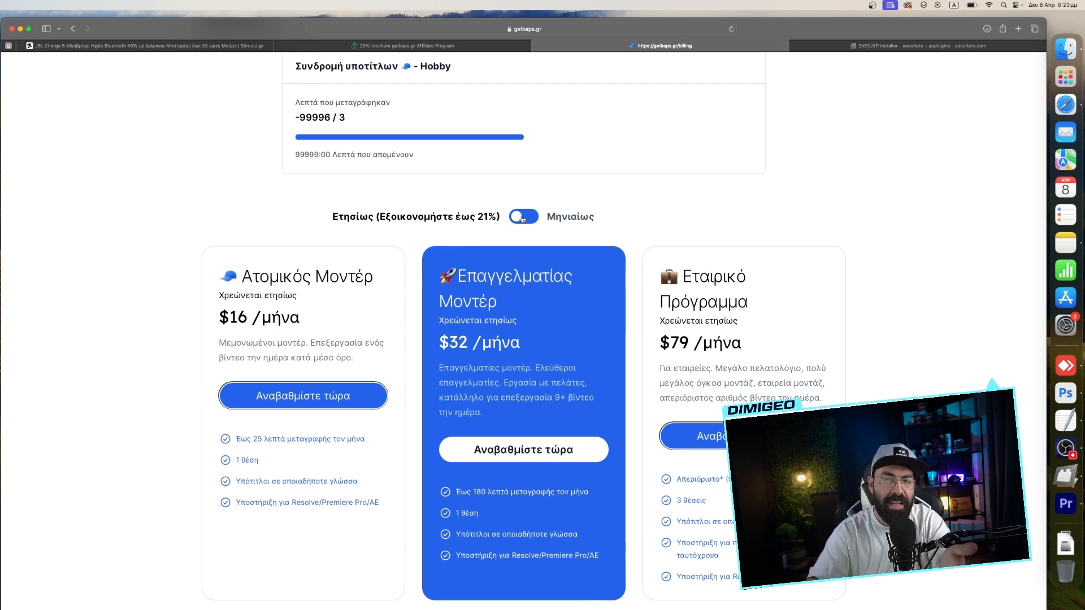
pyautogui.click(522, 218)
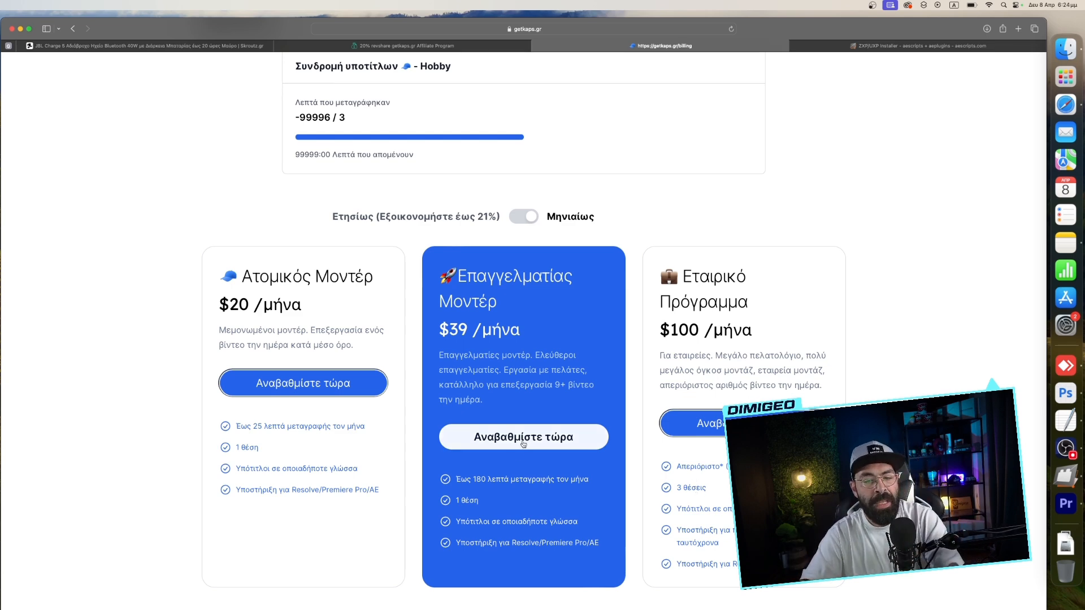
pyautogui.scroll(-1, 346, 505)
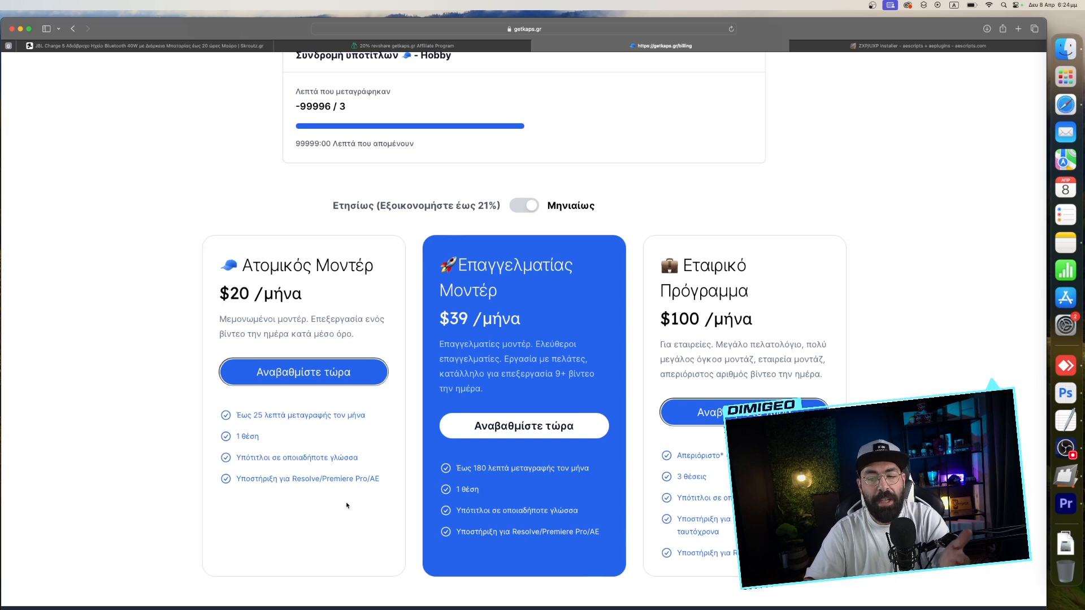
pyautogui.scroll(1, 347, 505)
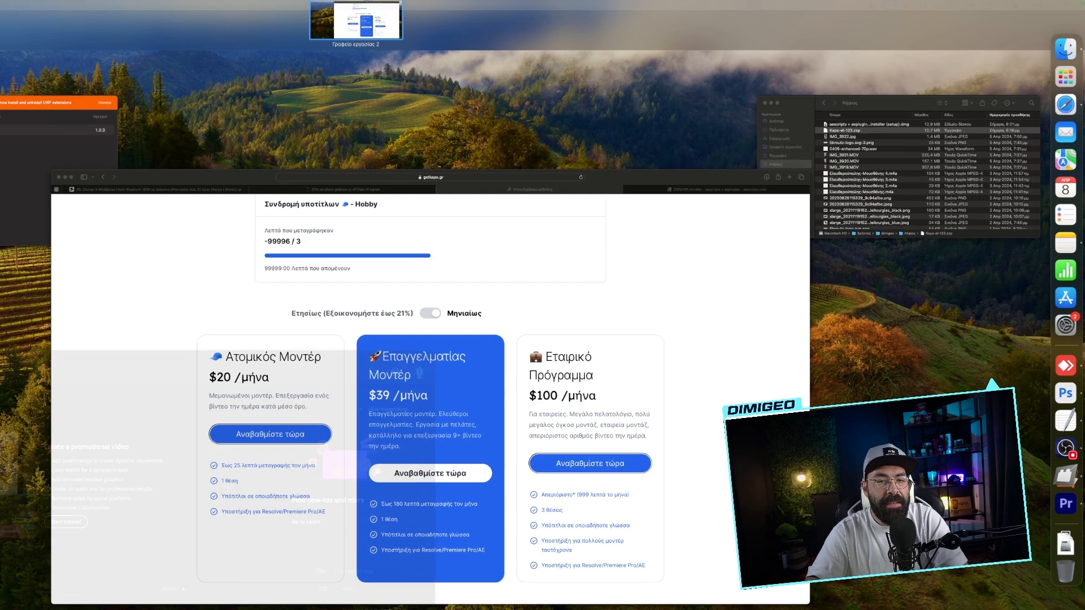
# - Switch to Premiere Pro and arrange its start window and project window to fill the screen
pyautogui.moveTo(57, 347); pyautogui.dragTo(0, 21)
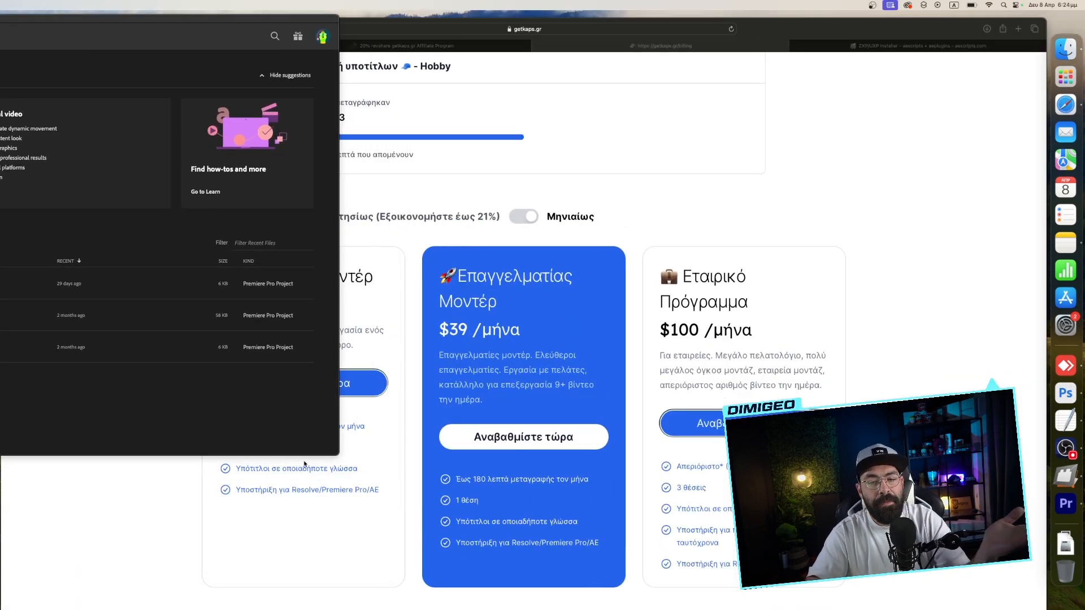
pyautogui.moveTo(338, 456); pyautogui.dragTo(1045, 609)
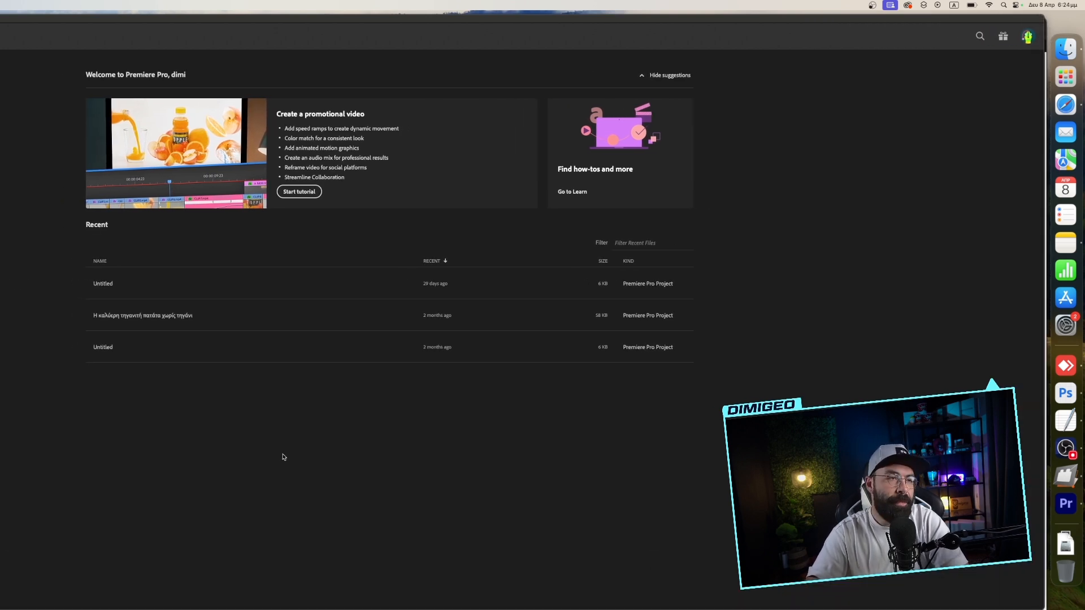
pyautogui.moveTo(1, 369)
pyautogui.mouseDown()
pyautogui.moveTo(158, 367)
pyautogui.moveTo(10, 369)
pyautogui.mouseUp()
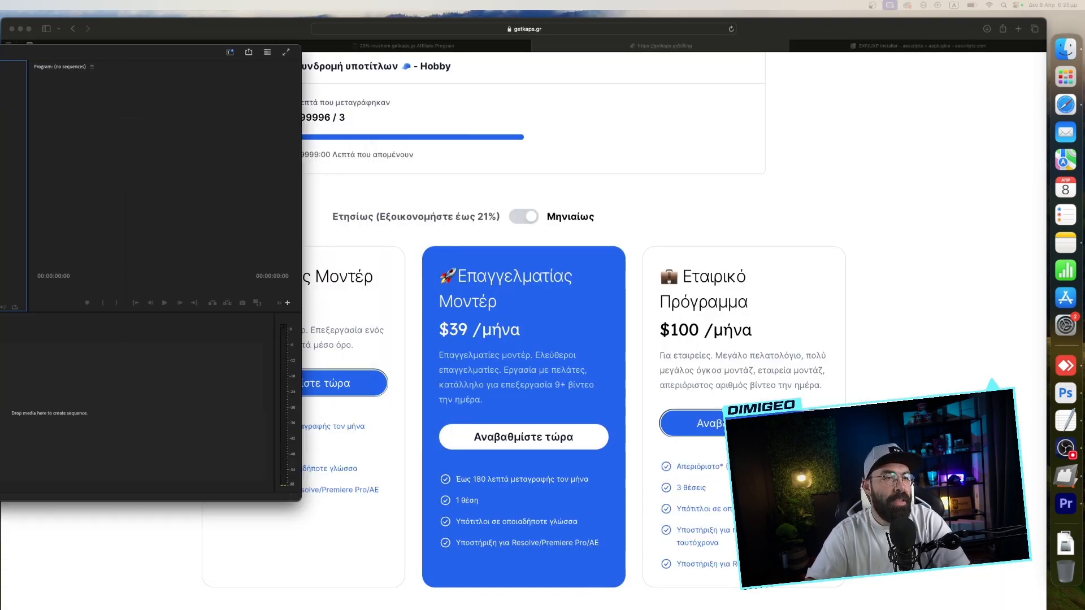
pyautogui.moveTo(317, 520); pyautogui.dragTo(336, 468)
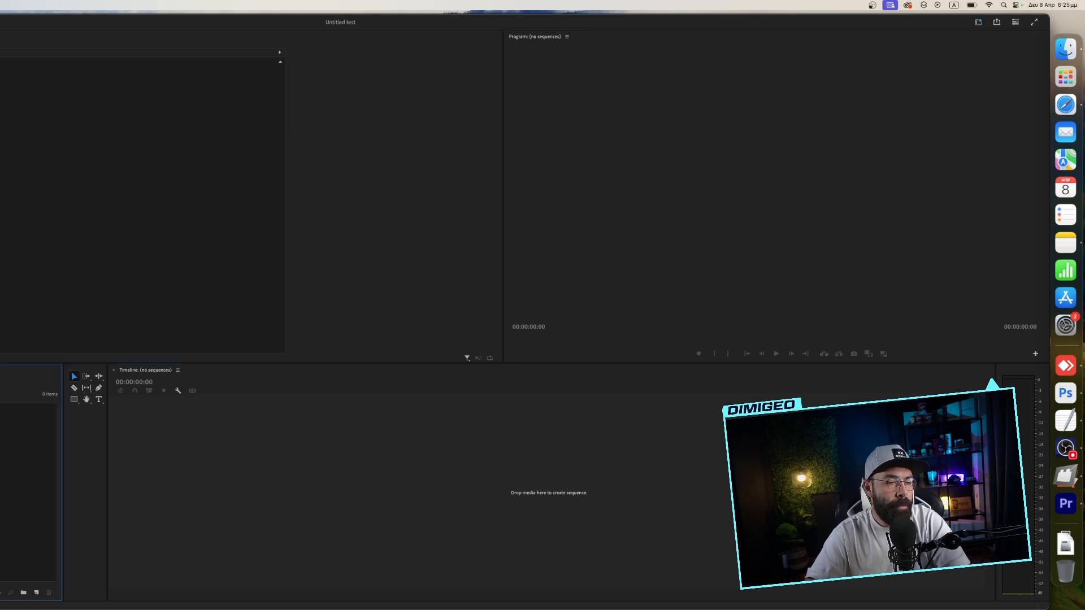
pyautogui.click(1065, 49)
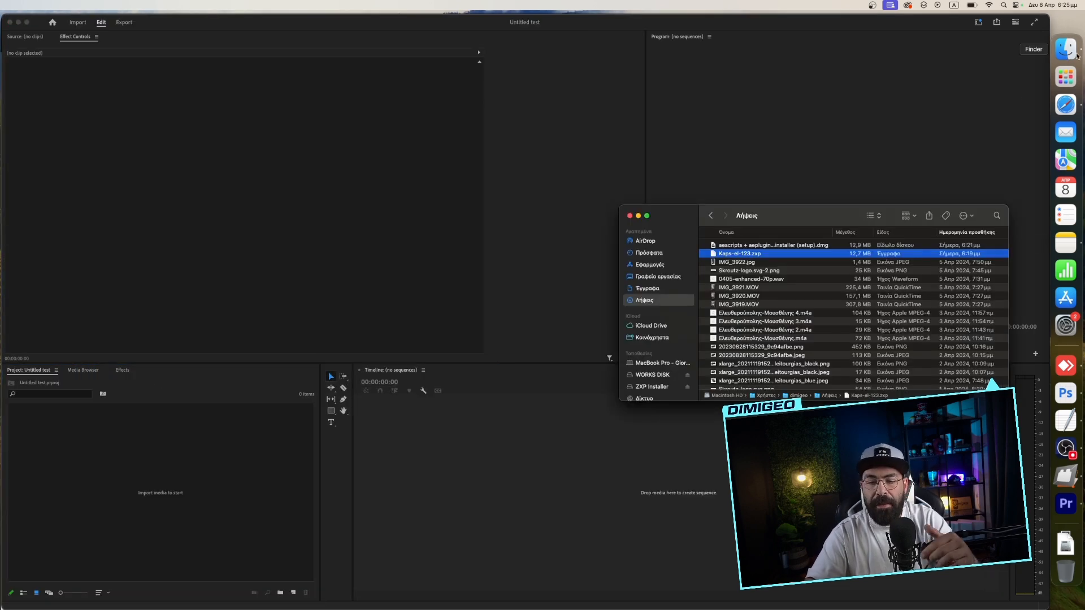
pyautogui.scroll(-2, 653, 358)
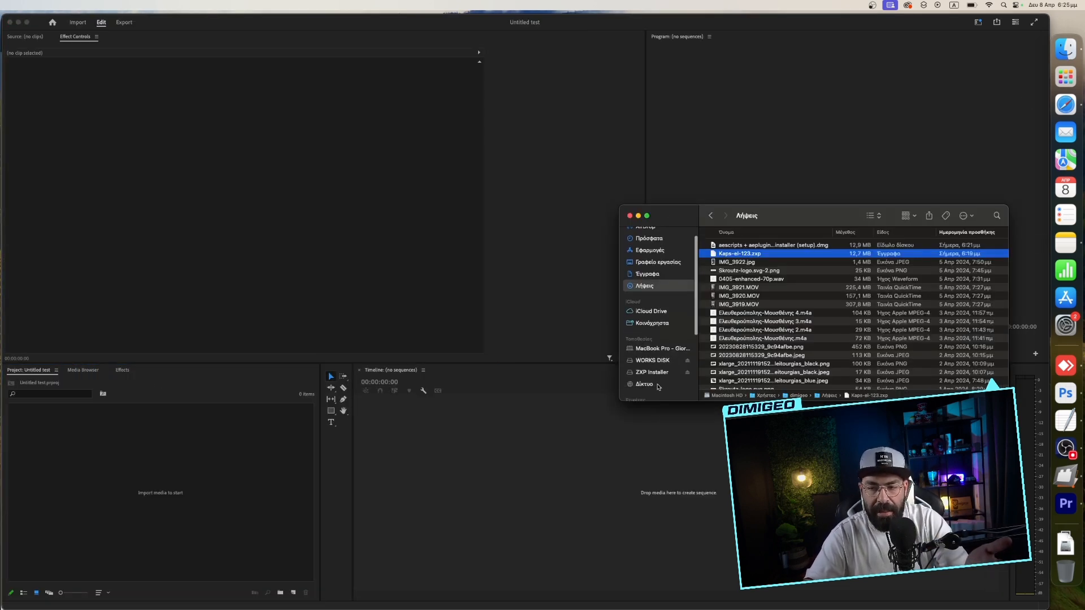
pyautogui.click(653, 355)
pyautogui.scroll(-5, 746, 340)
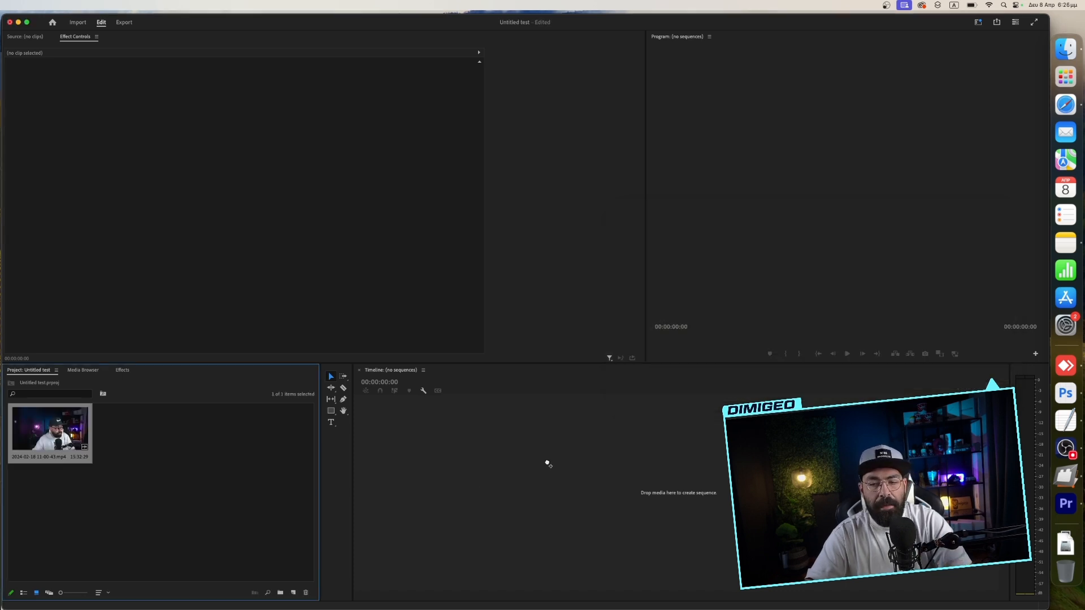
pyautogui.moveTo(50, 429); pyautogui.dragTo(547, 462)
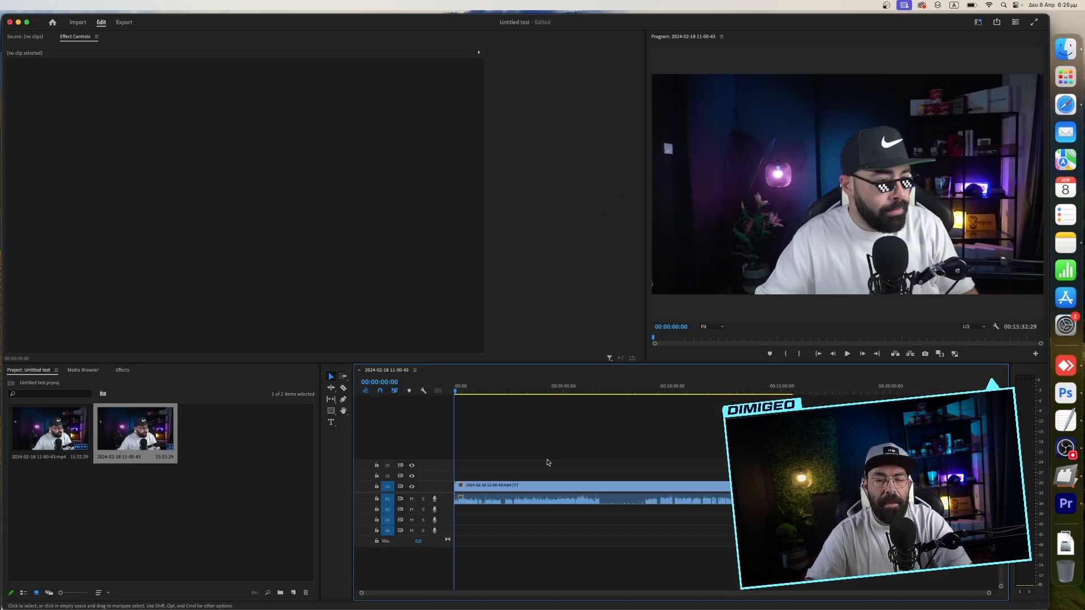
# - Move the playhead to about 00:02:17 in the sequence and play a short passage of the video
pyautogui.click(503, 387)
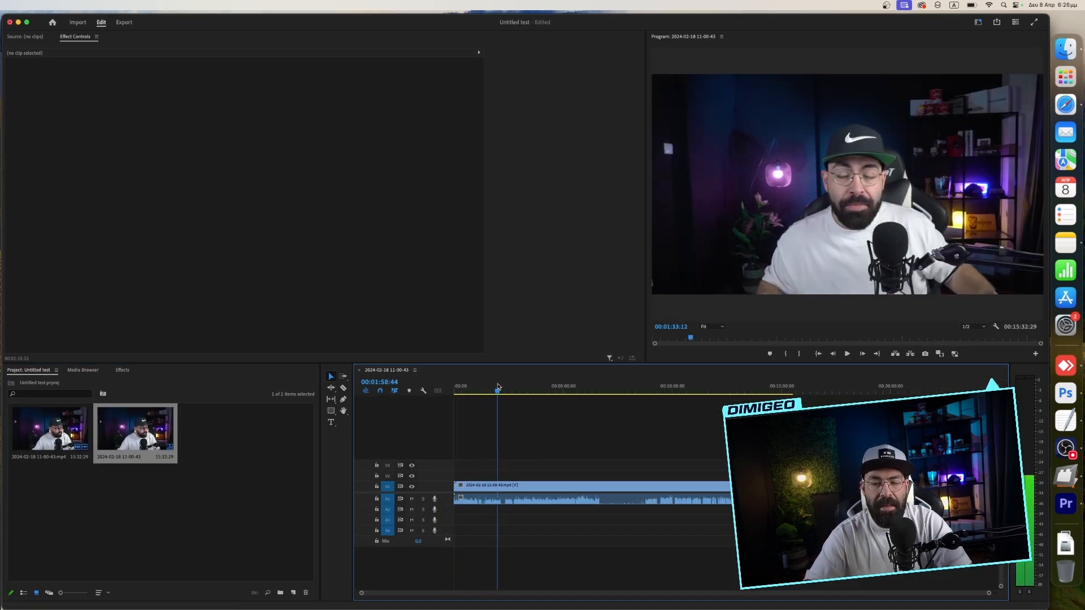
pyautogui.press('space')
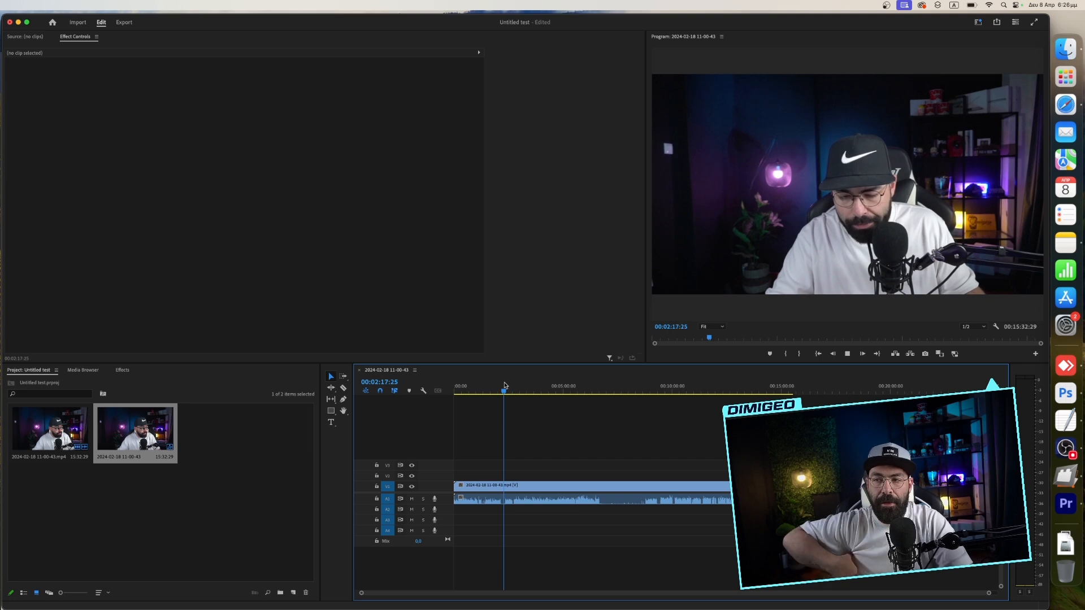
pyautogui.press('space')
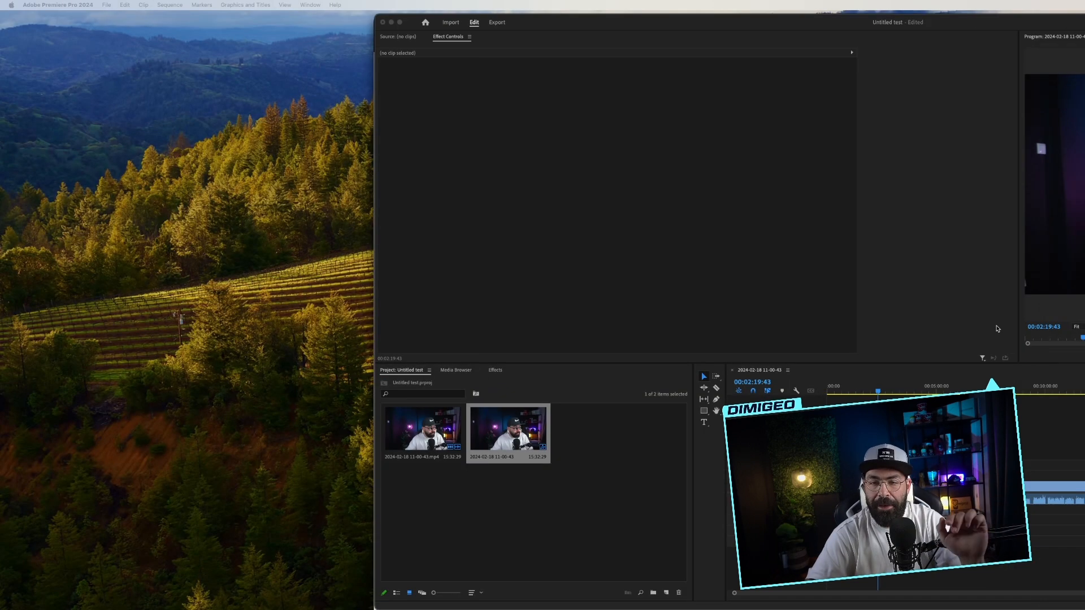
# - Open the Kaps extension and dock it in the panel group with Source and Effect Controls
pyautogui.click(421, 80)
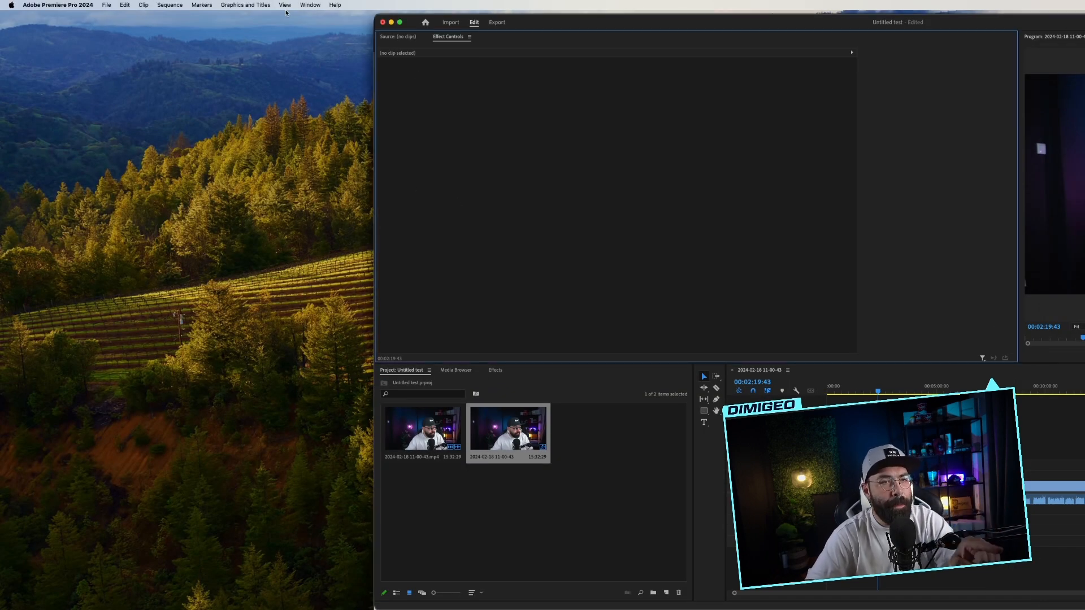
pyautogui.click(310, 5)
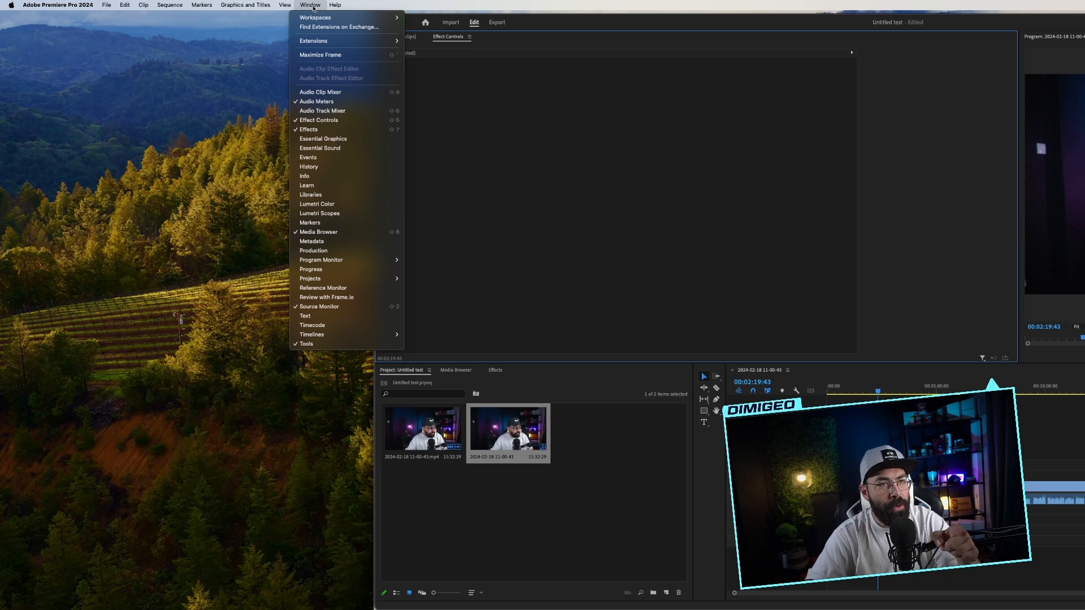
pyautogui.moveTo(343, 45)
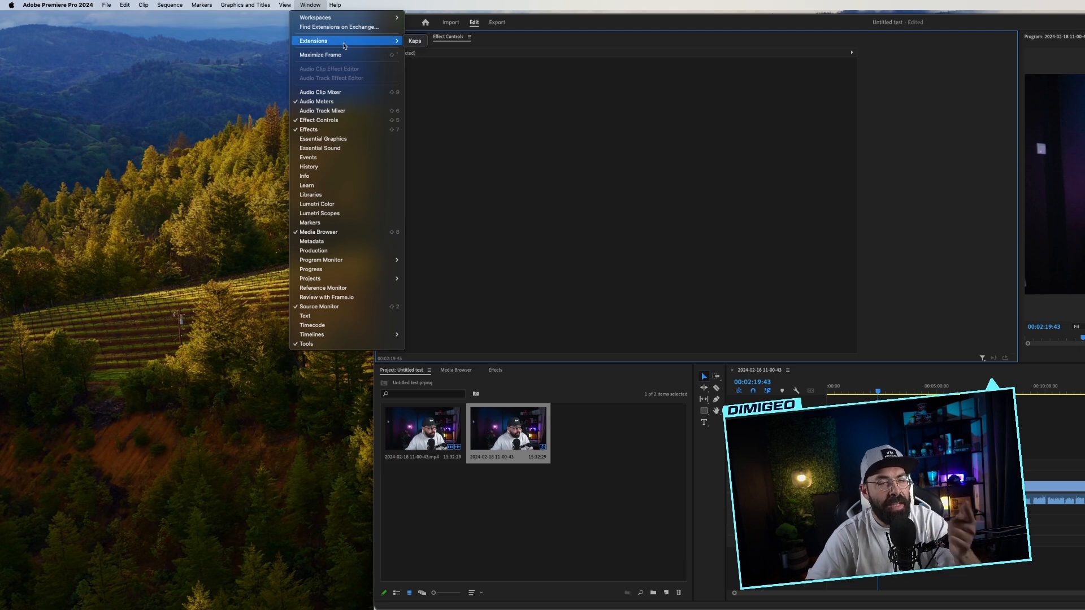
pyautogui.click(418, 42)
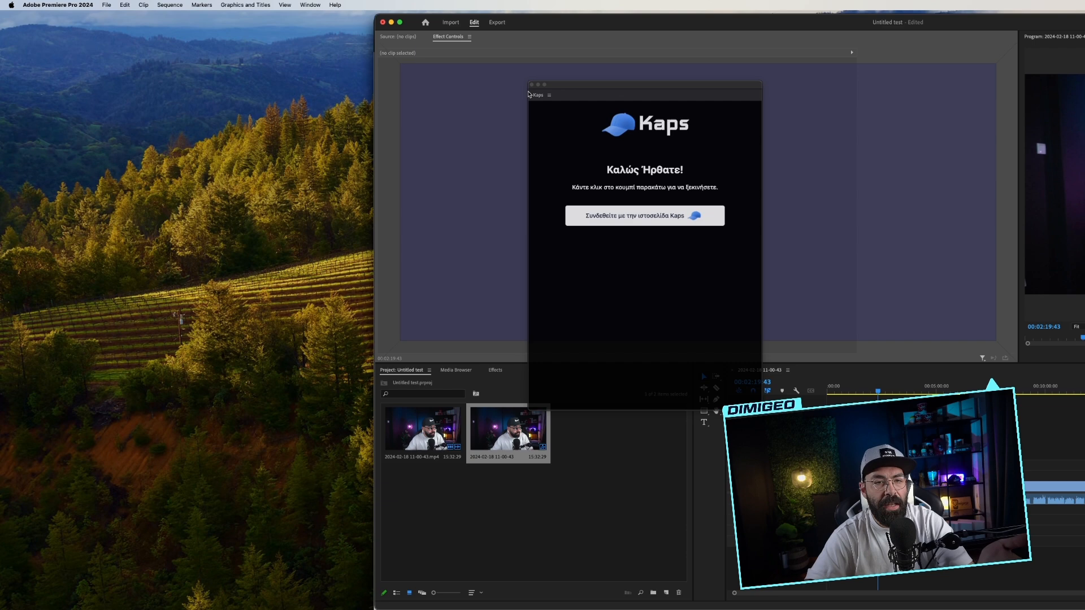
pyautogui.moveTo(592, 85); pyautogui.dragTo(507, 43)
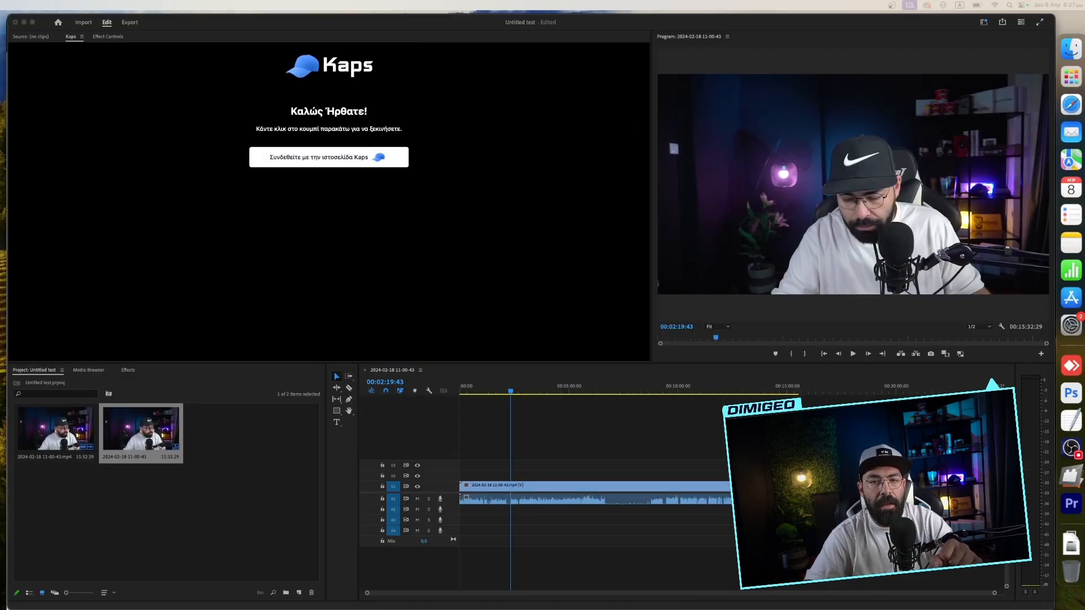
# - Connect the Kaps extension to the Kaps website to activate it and return to Premiere Pro
pyautogui.click(333, 158)
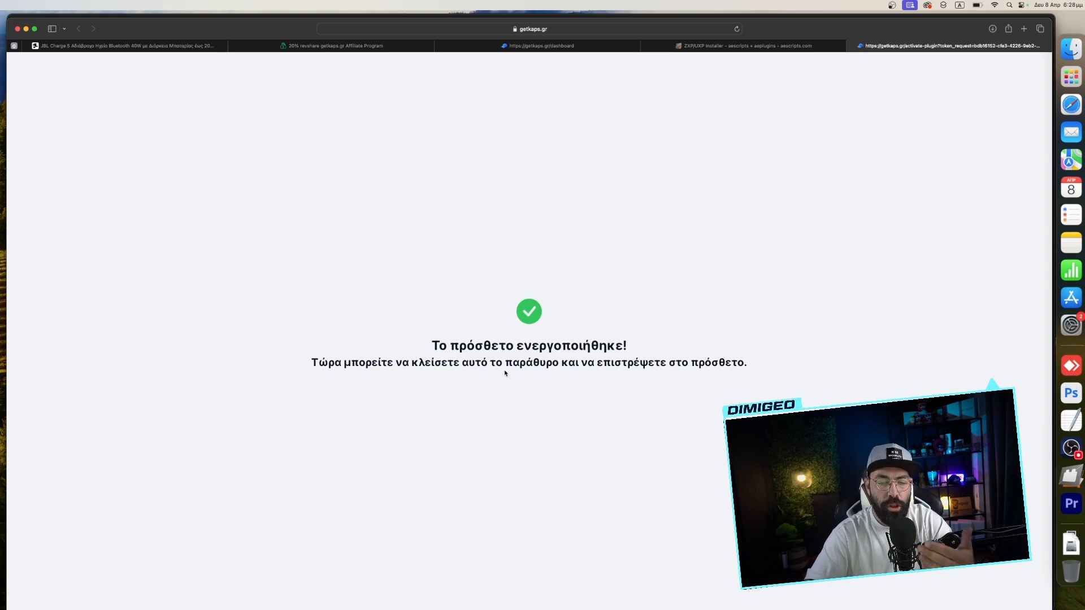
pyautogui.click(561, 48)
pyautogui.moveTo(570, 190); pyautogui.dragTo(601, 543)
pyautogui.click(1071, 503)
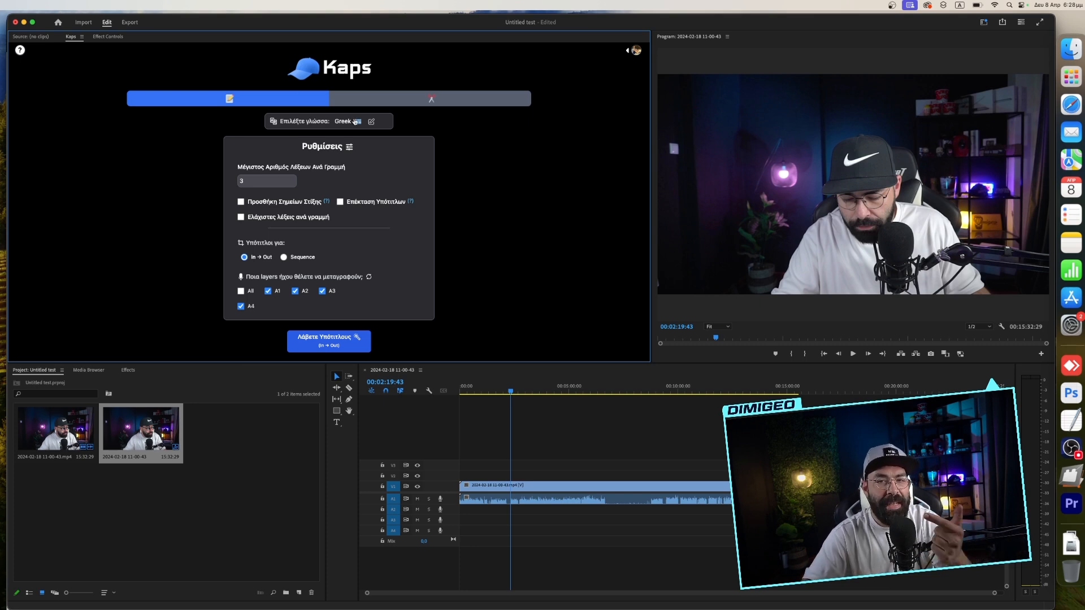
# - Look at the available caption languages, keep Greek, and set the maximum number of words per line to 4
pyautogui.click(354, 120)
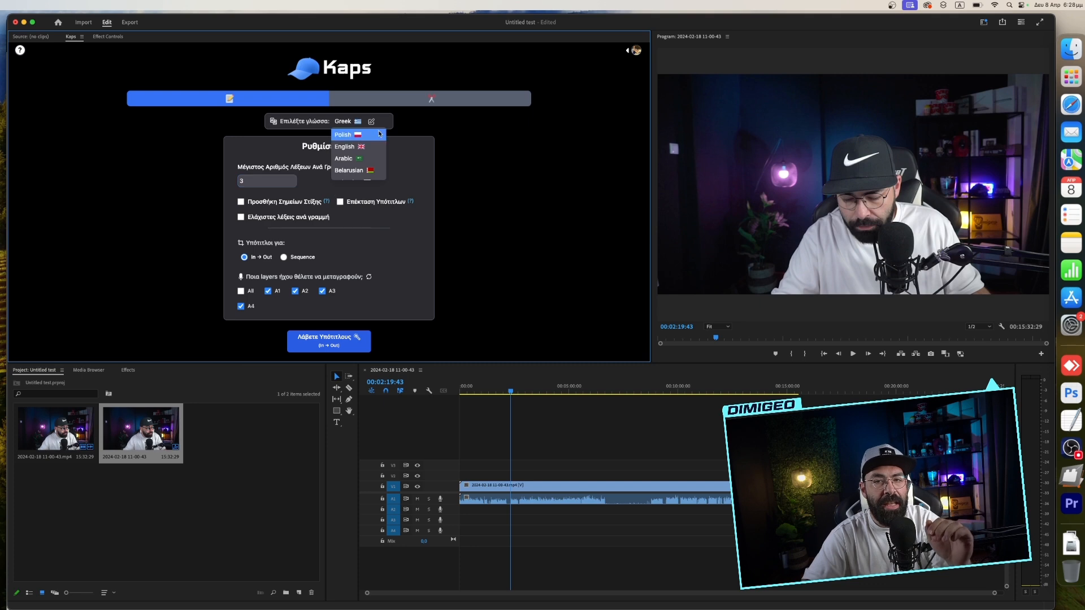
pyautogui.click(264, 181)
pyautogui.press('BackSpace')
pyautogui.write('4')
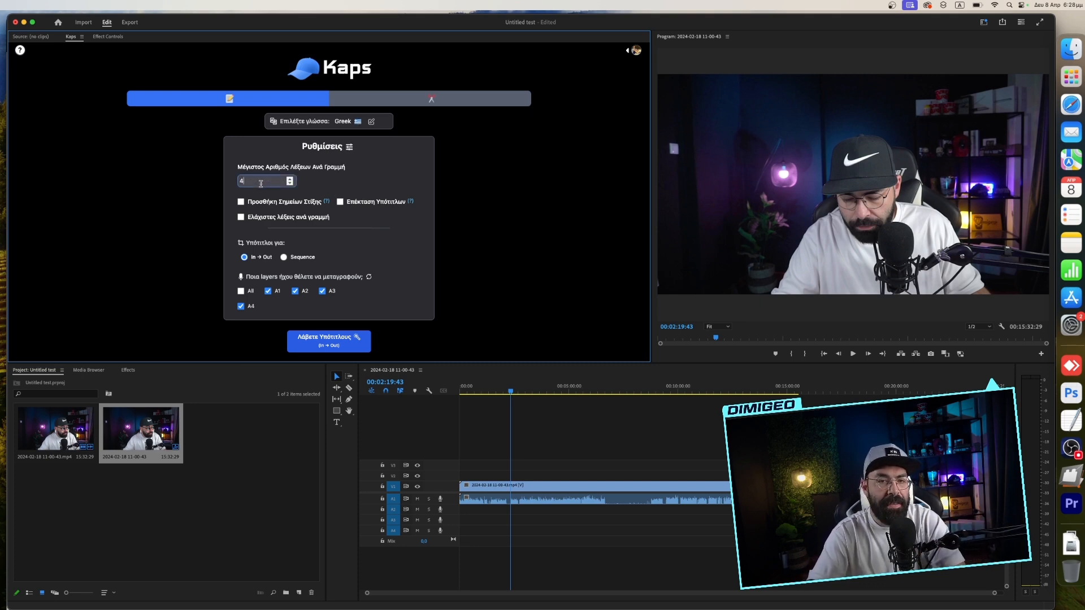
pyautogui.press('BackSpace')
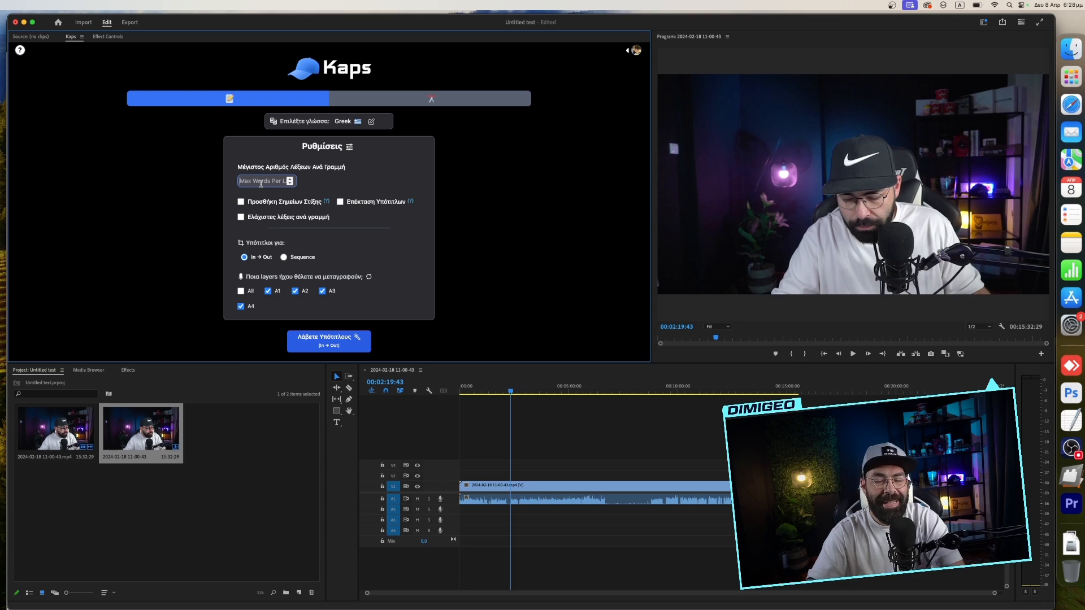
pyautogui.write('5')
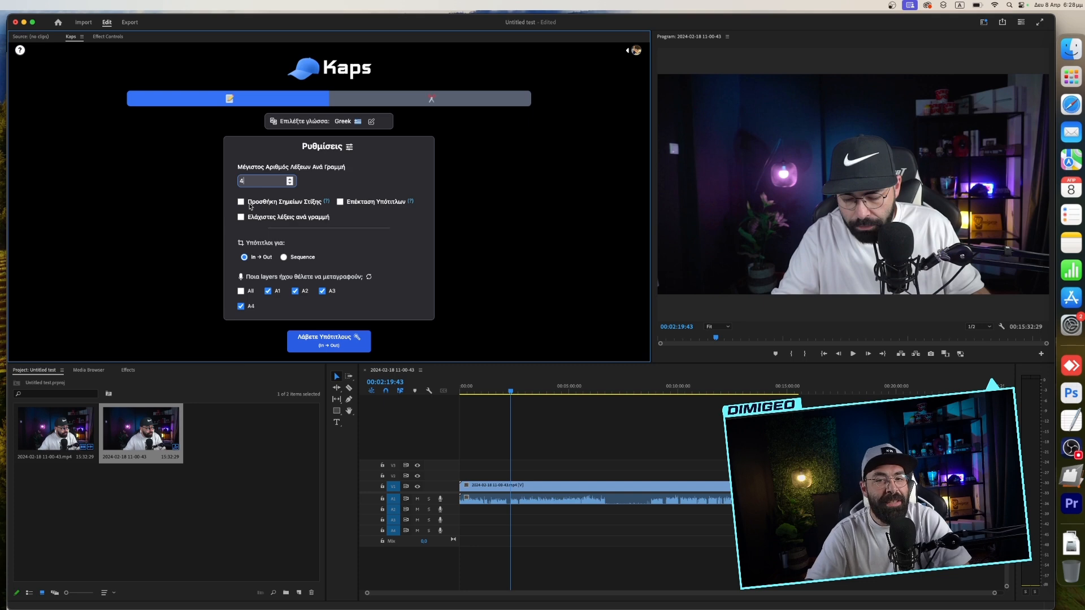
# - Enable adding punctuation marks, leave the minimum words per line off, and keep the caption range on In → Out
pyautogui.click(250, 207)
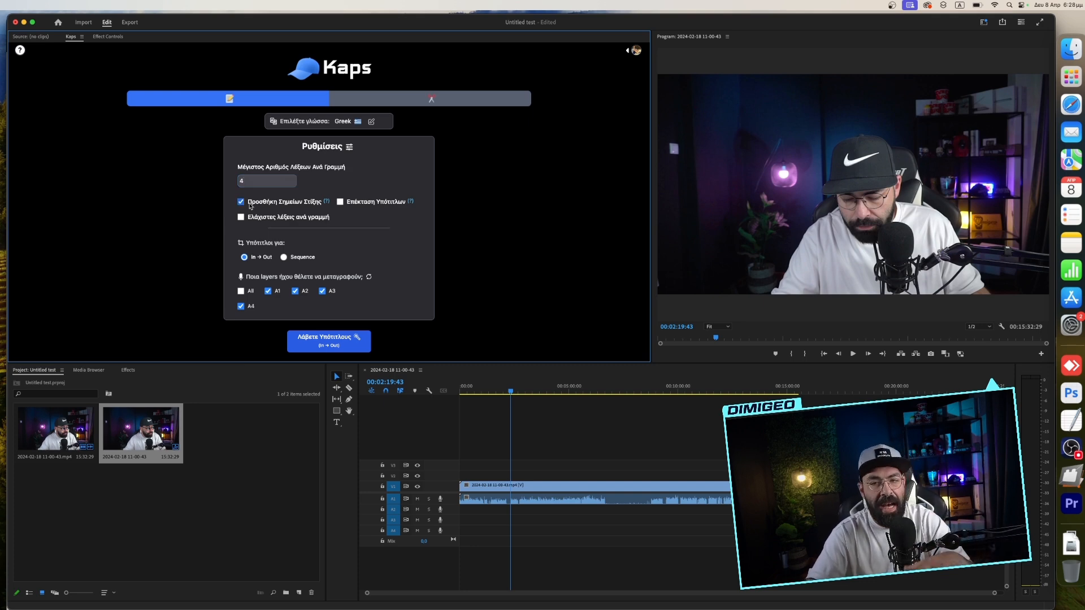
pyautogui.click(256, 220)
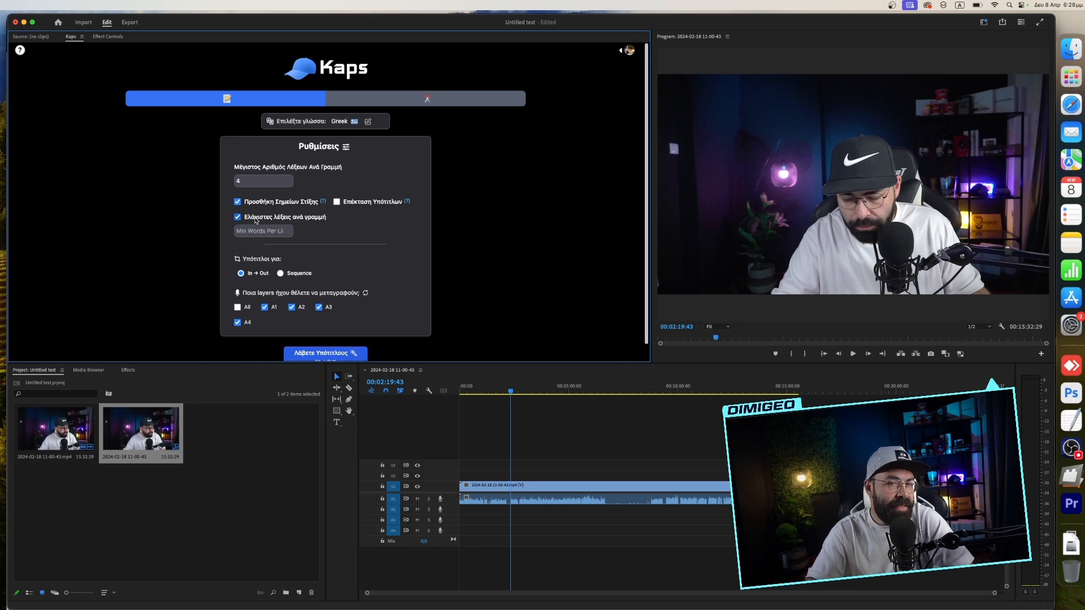
pyautogui.click(238, 219)
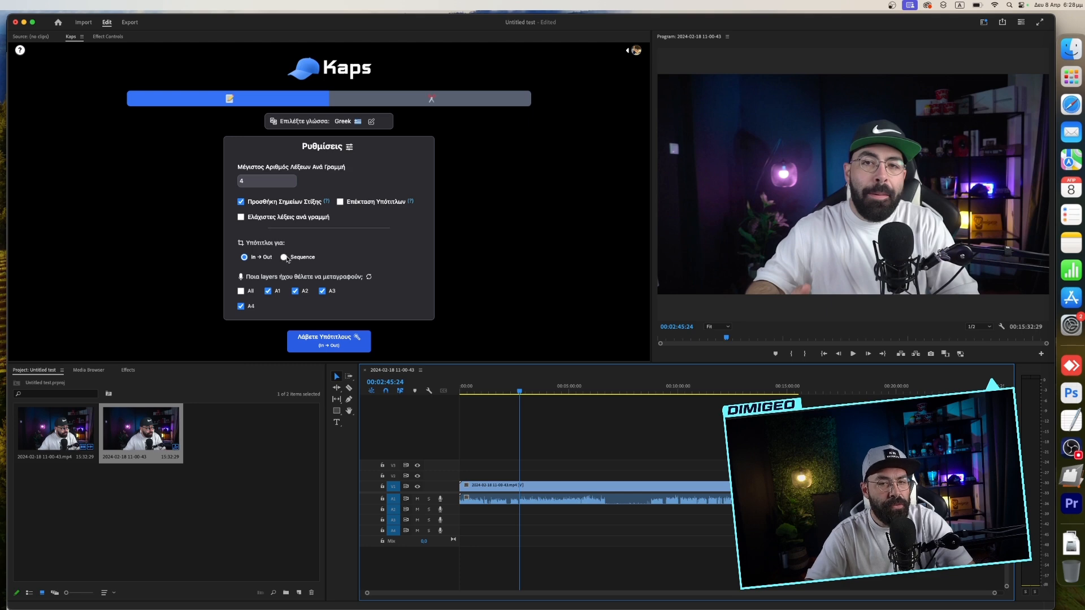
pyautogui.click(285, 258)
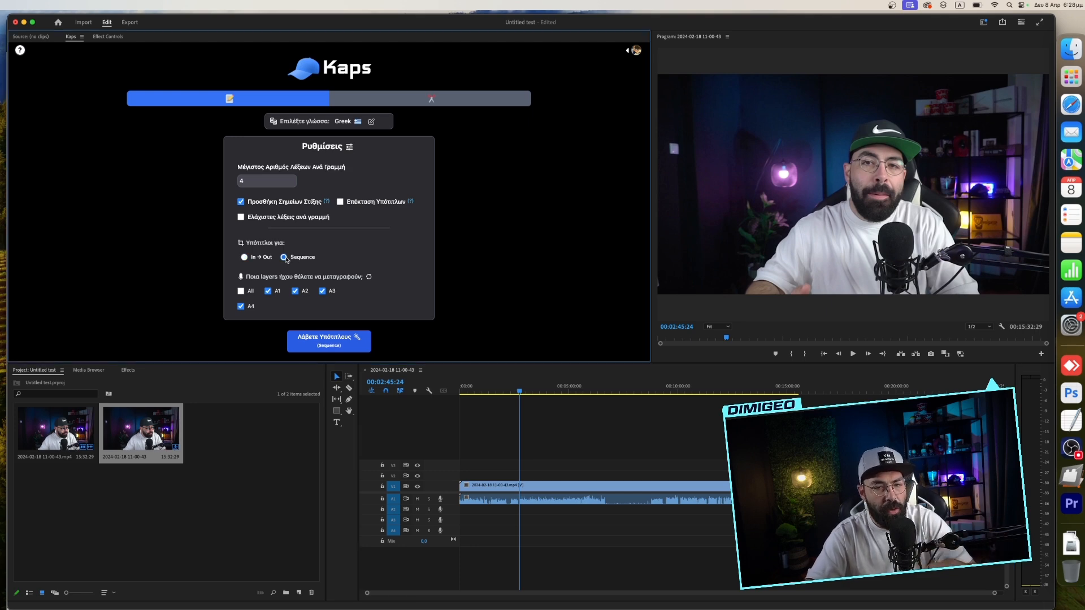
pyautogui.click(258, 260)
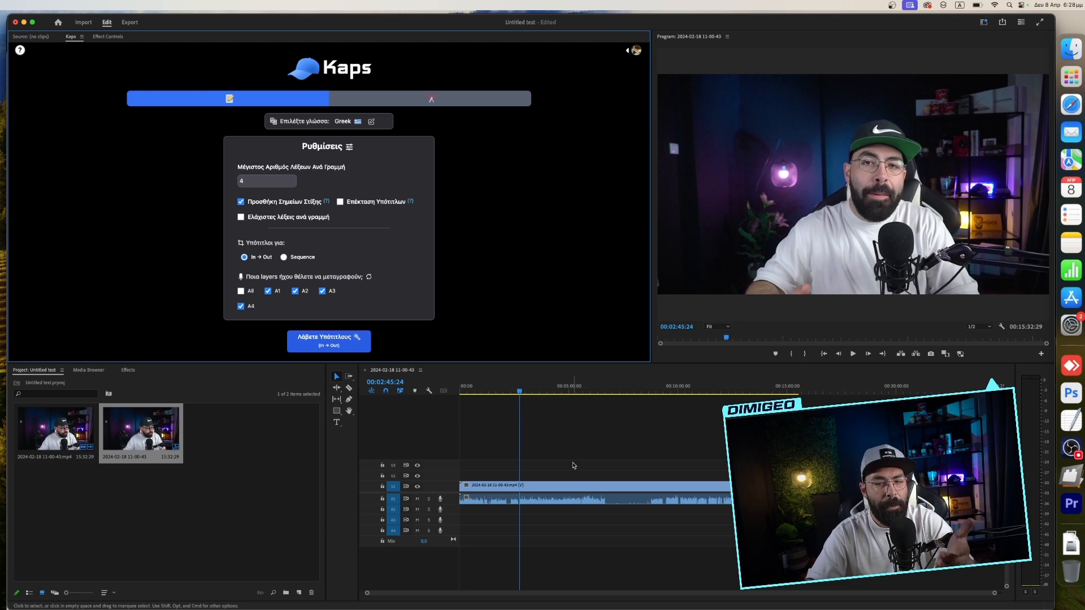
# - Mark the sequence's In point at 00:02:45:24 and its Out point at 00:04:59:26
pyautogui.click(513, 486)
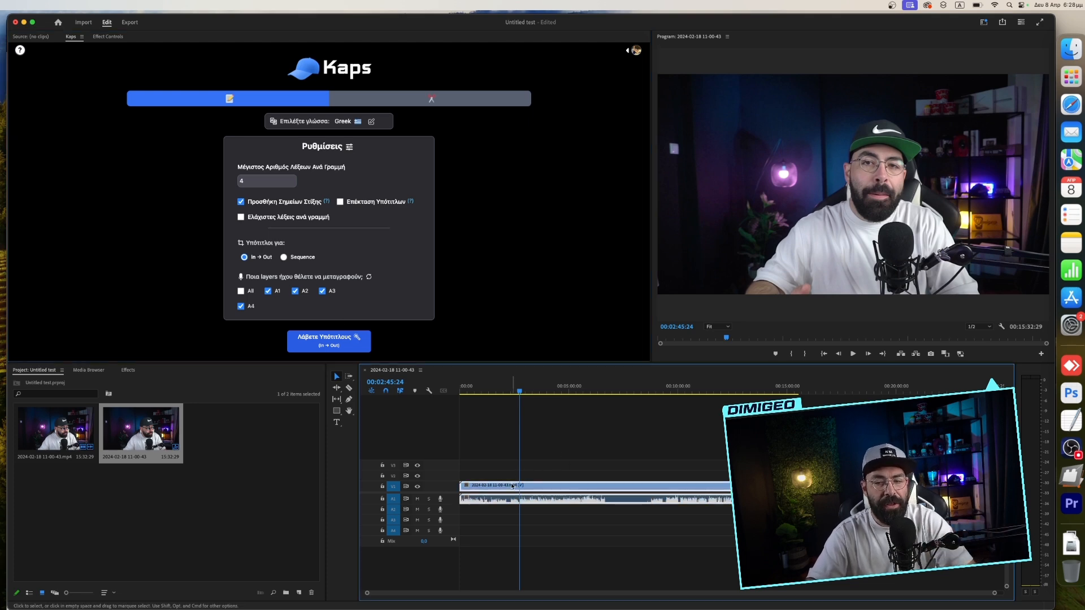
pyautogui.click(513, 470)
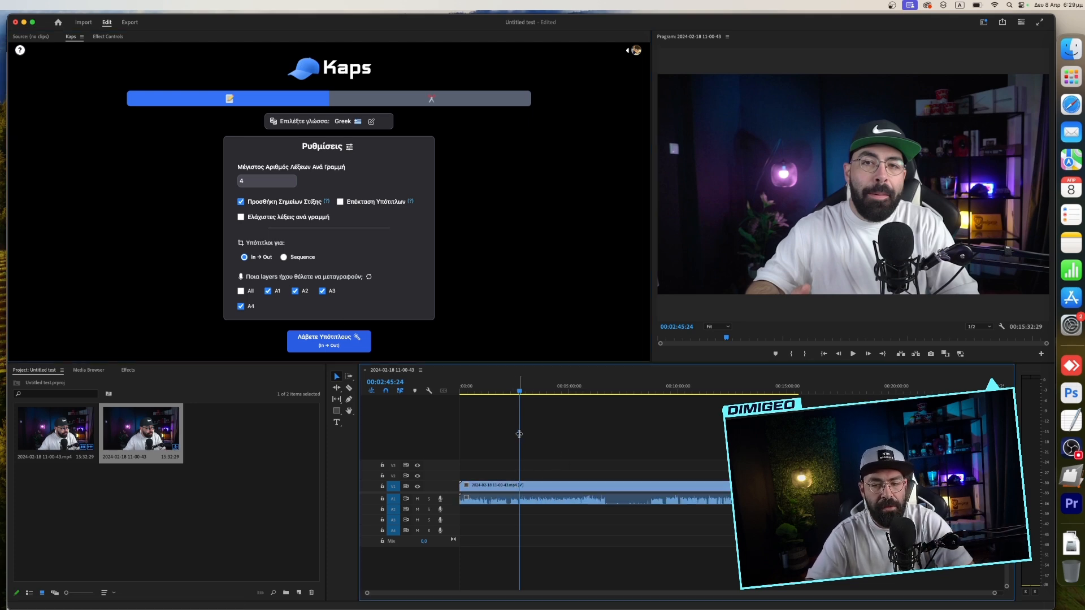
pyautogui.rightClick(520, 379)
pyautogui.click(575, 392)
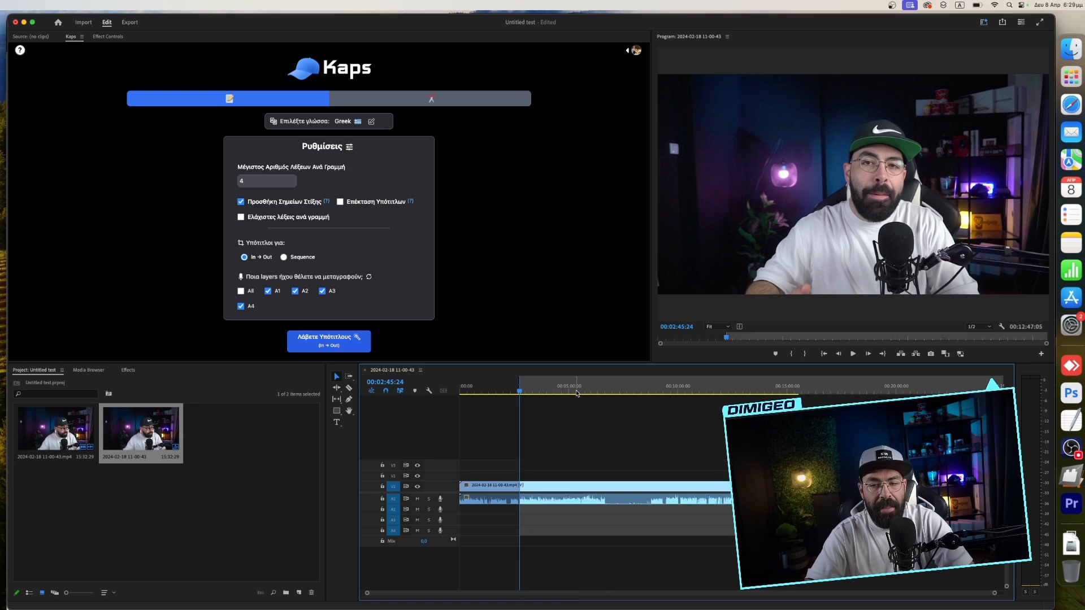
pyautogui.click(568, 387)
pyautogui.rightClick(576, 385)
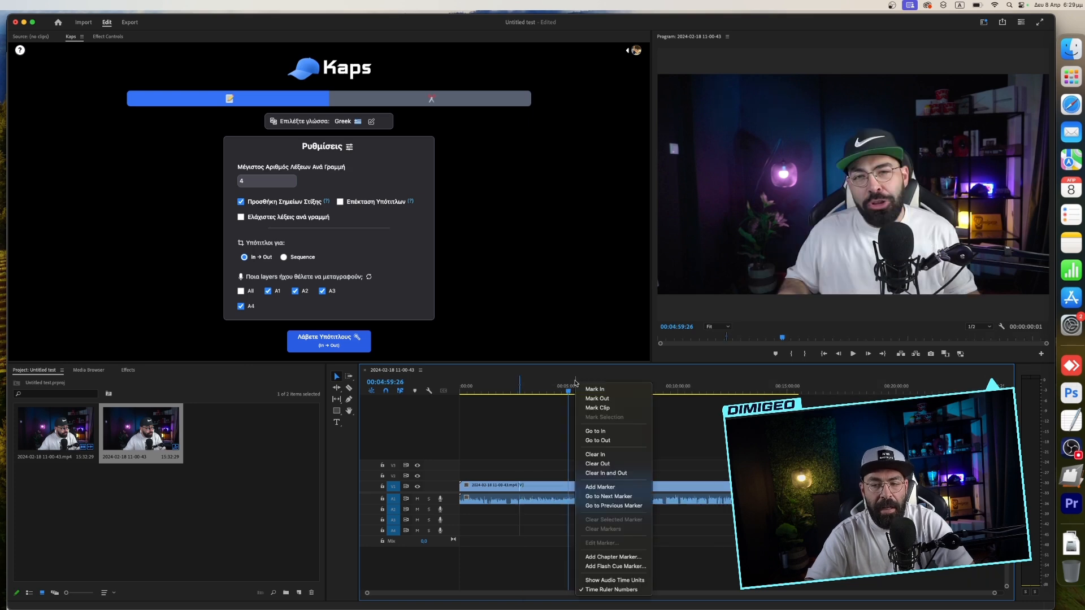
pyautogui.click(597, 398)
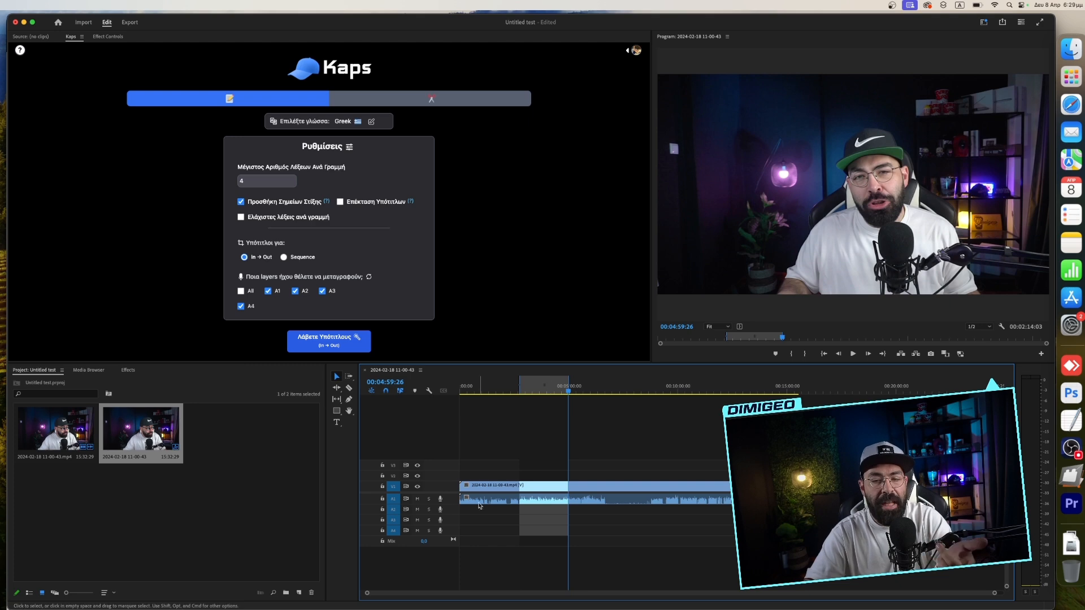
# - Mute audio tracks A2, A3 and A4 and generate Kaps captions for the In → Out range from track A1
pyautogui.moveTo(417, 520); pyautogui.dragTo(417, 530)
pyautogui.click(417, 509)
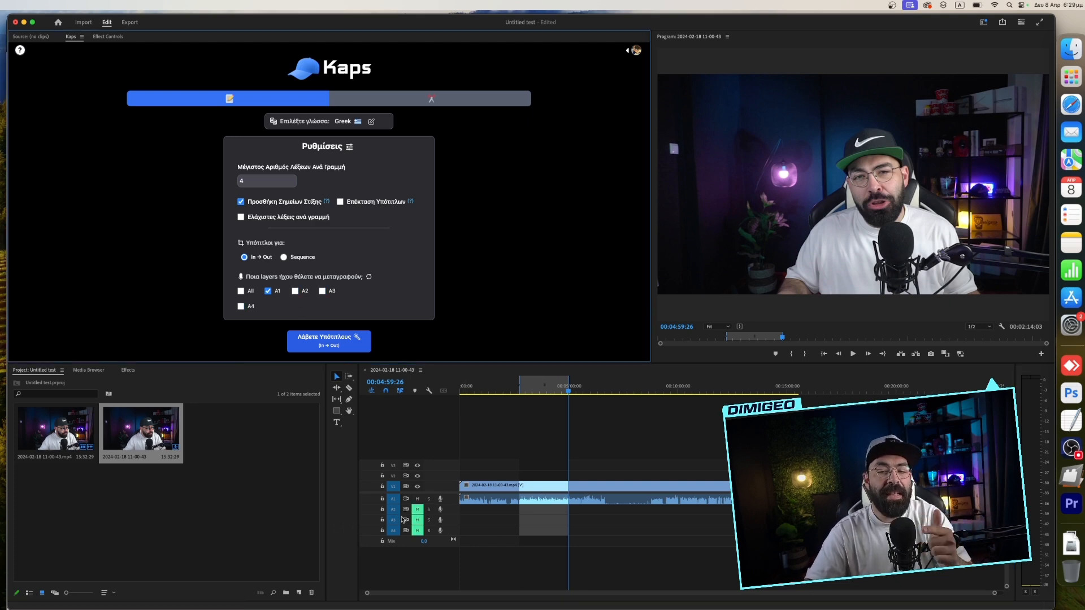
pyautogui.click(322, 342)
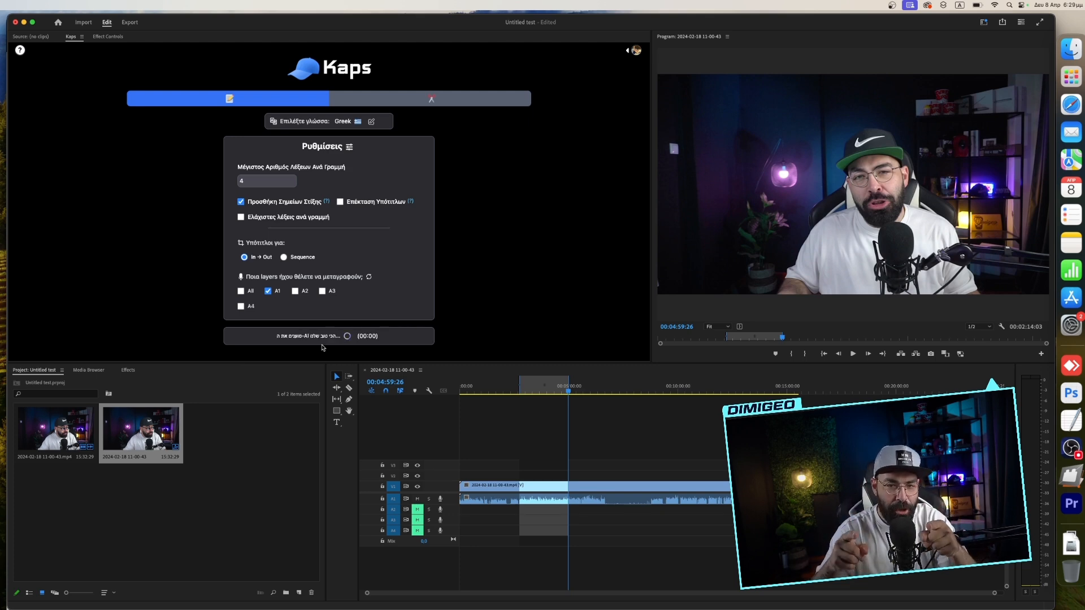
# - Play the captioned section of the sequence from its In point to check the generated Greek captions
pyautogui.scroll(3, 555, 443)
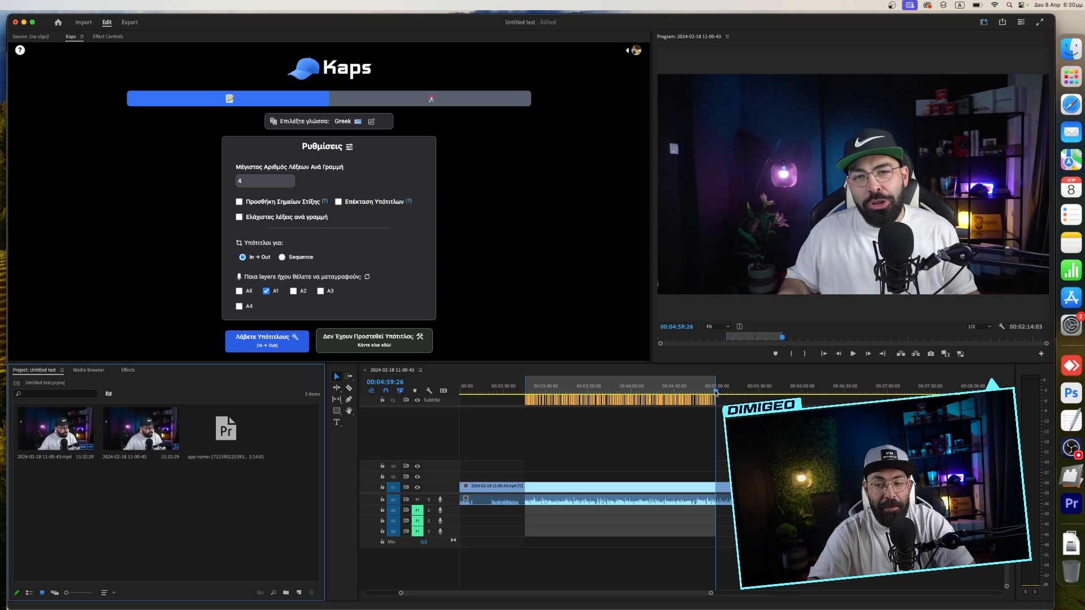
pyautogui.click(524, 390)
pyautogui.press('space')
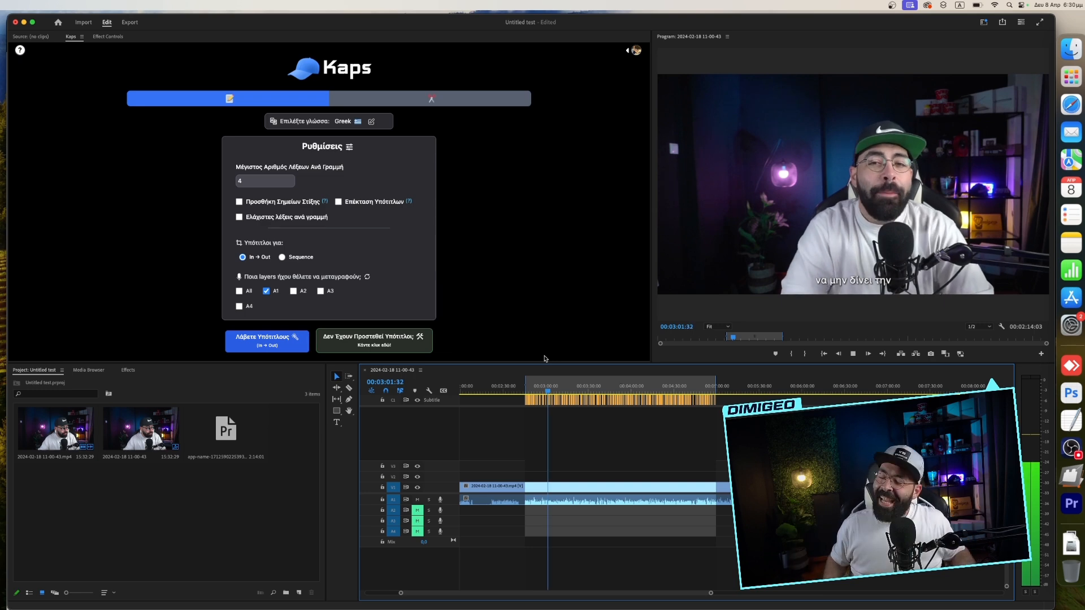
pyautogui.press('space')
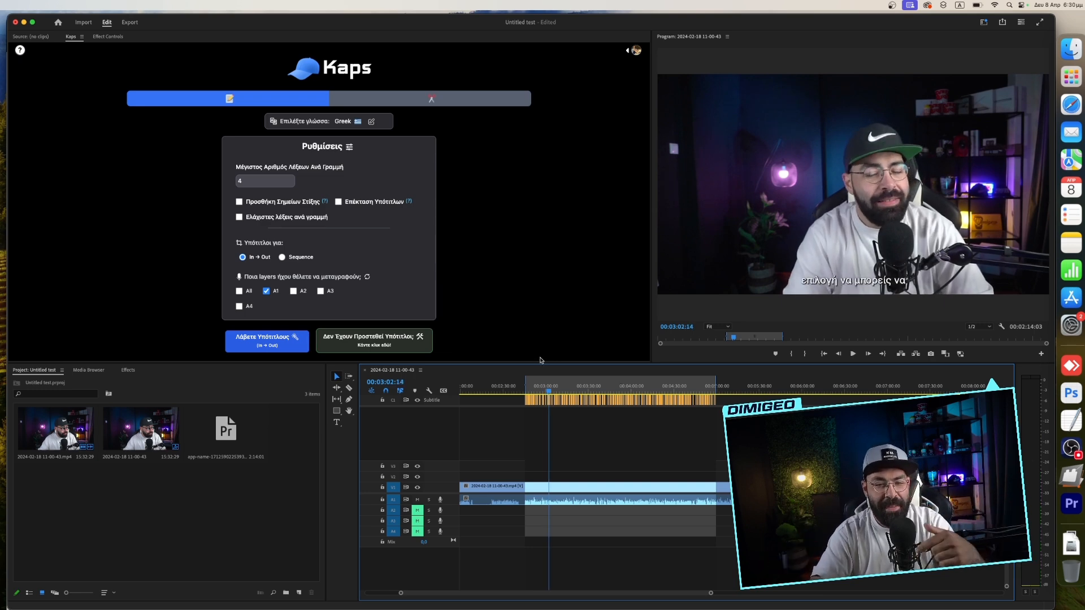
# - Glance at the second Kaps settings page, open the generated SRT file's captions and read through the list
pyautogui.click(438, 101)
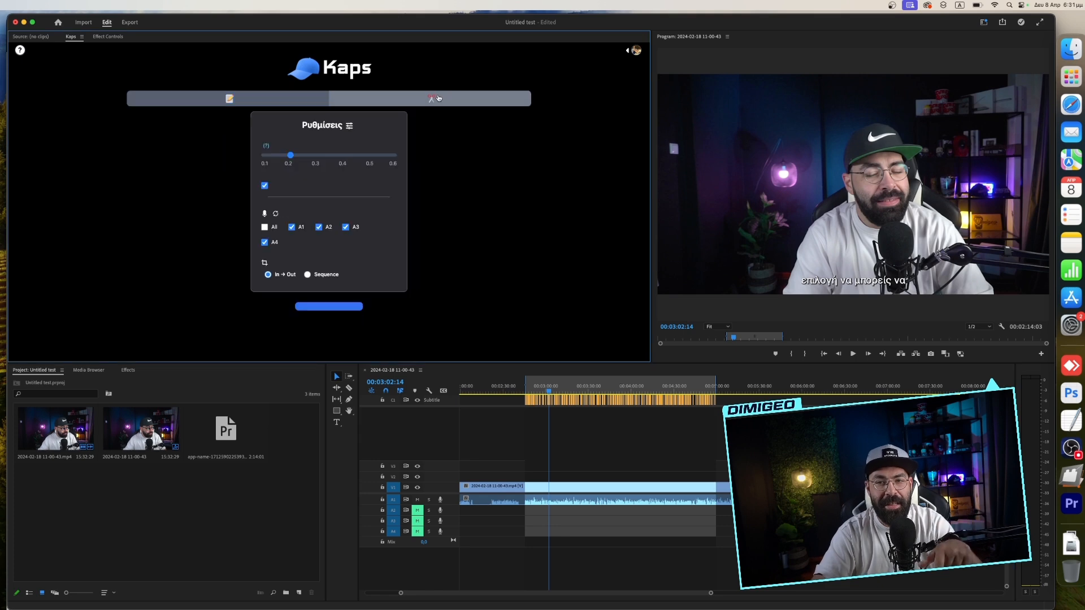
pyautogui.click(282, 105)
pyautogui.doubleClick(226, 440)
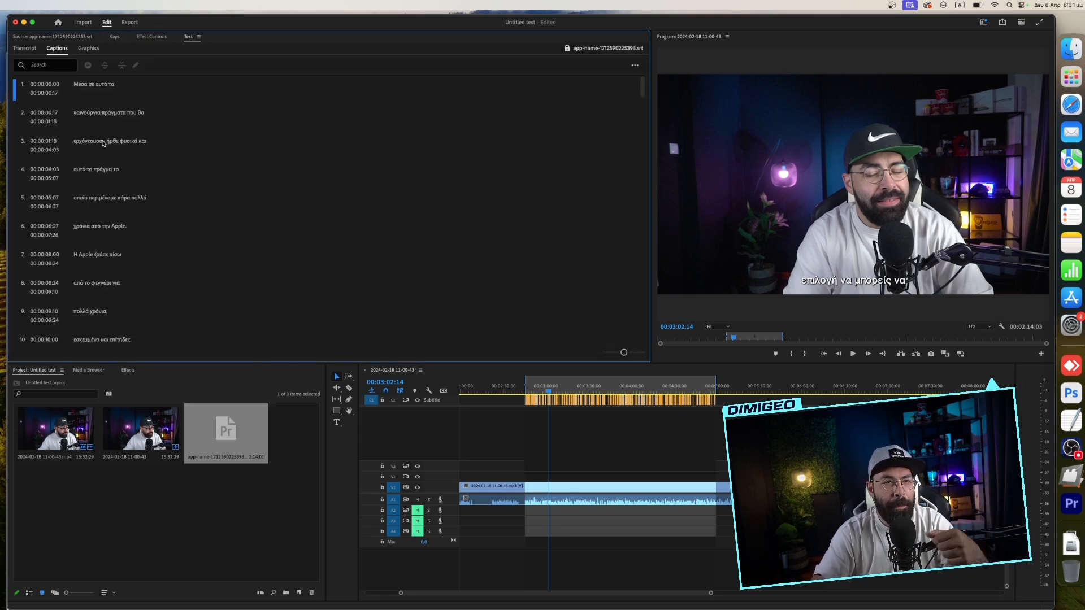
pyautogui.scroll(-20, 76, 132)
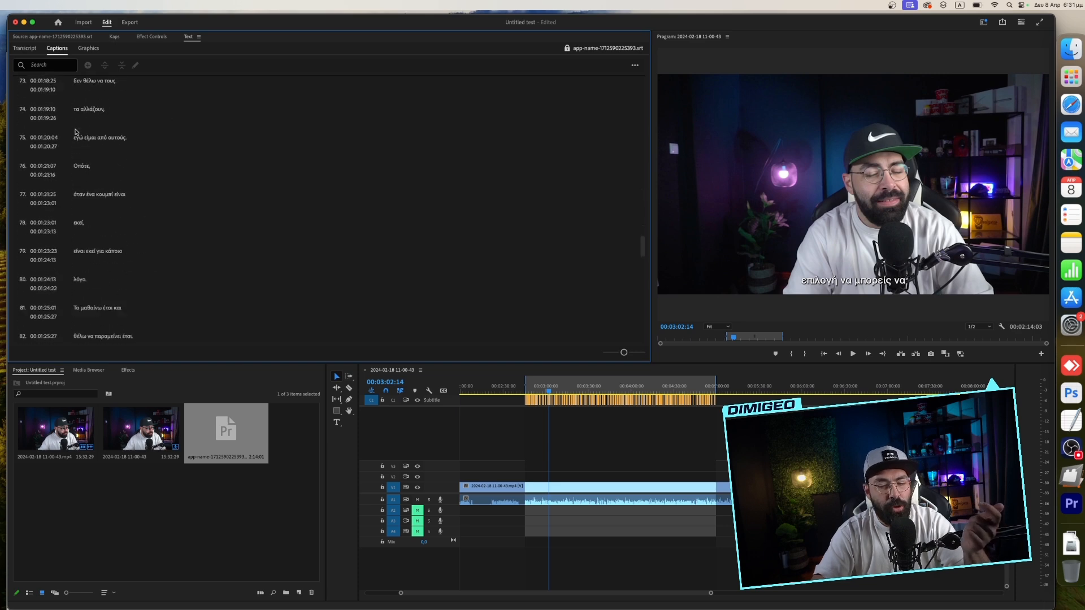
pyautogui.scroll(20, 75, 132)
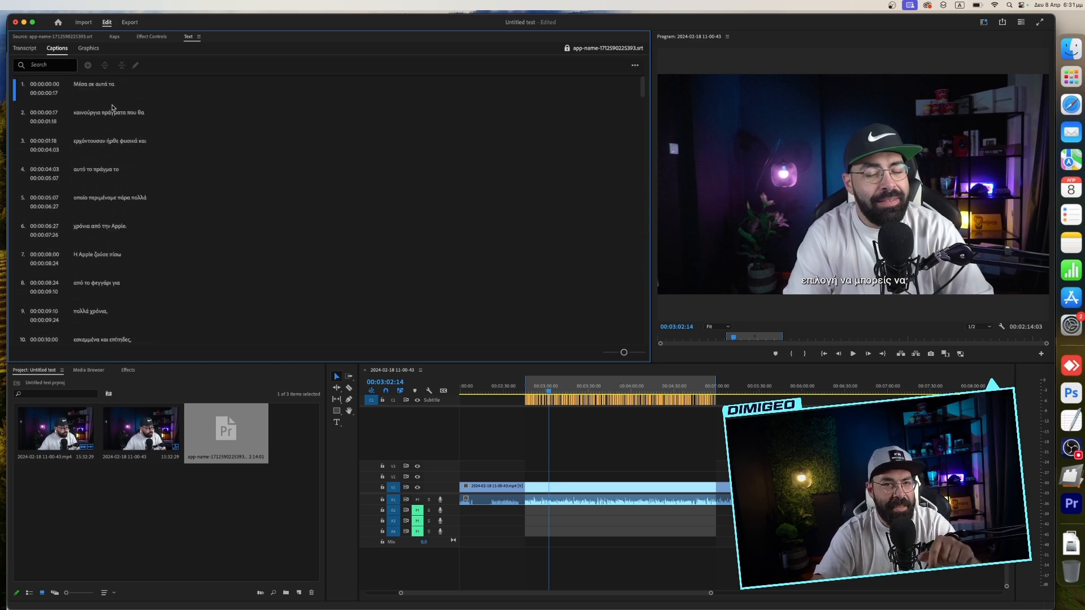
# - Examine the caption list's export, auto-scrolling and spell check options
pyautogui.click(635, 65)
pyautogui.moveTo(618, 111)
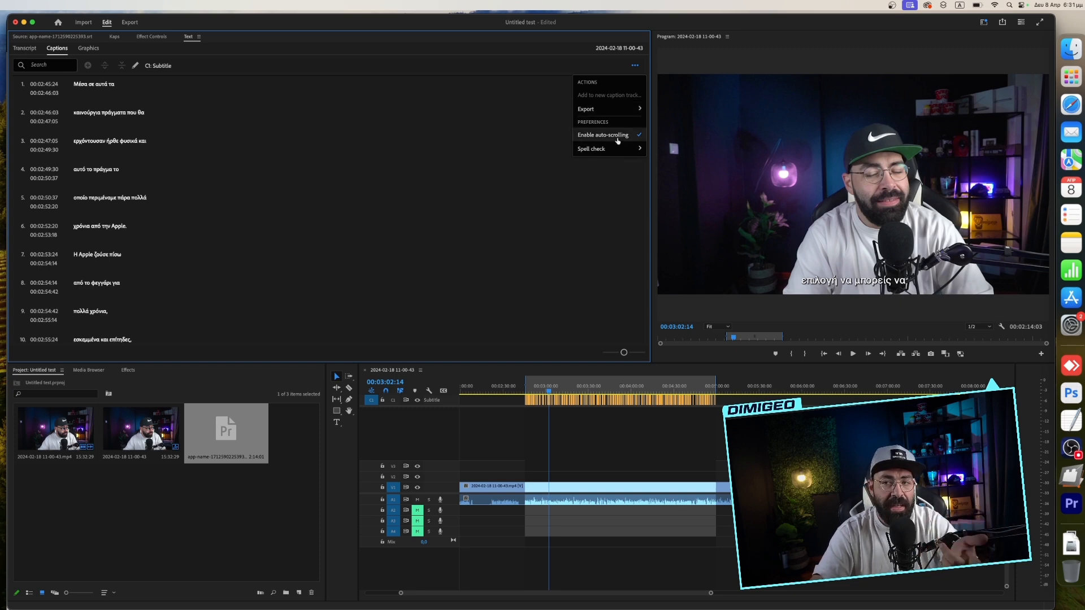
pyautogui.moveTo(610, 151)
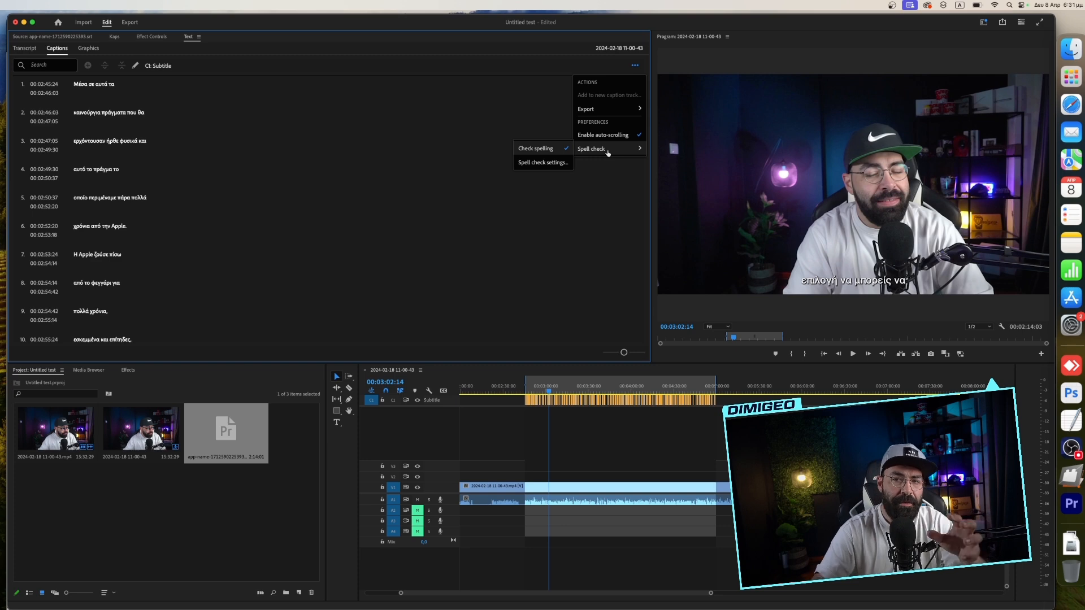
# - Open the second caption's text for editing, leave it as is, and preview the first four captions one by one
pyautogui.click(271, 116)
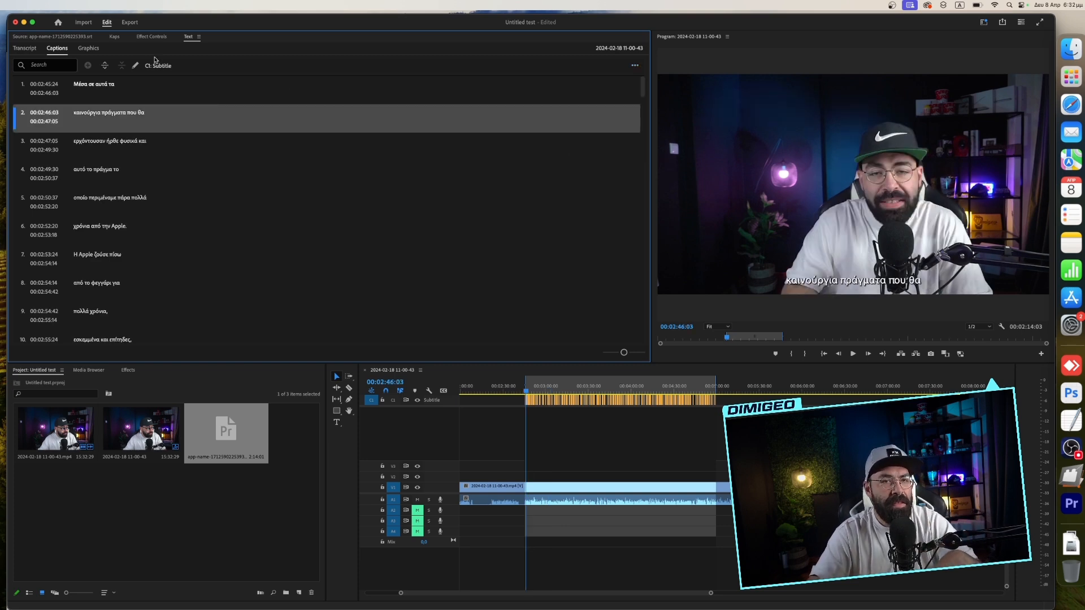
pyautogui.click(134, 67)
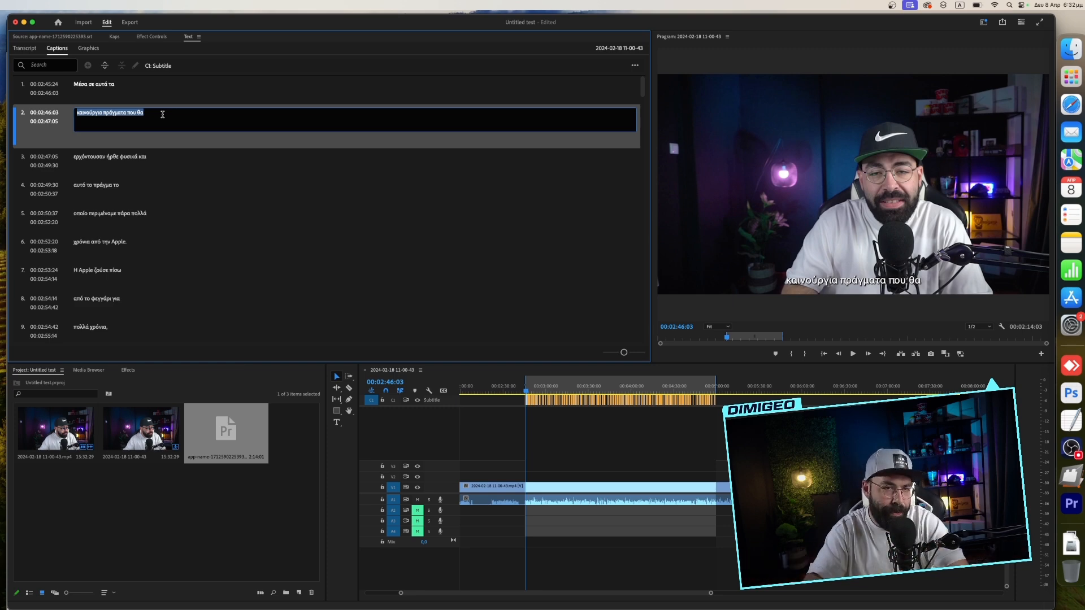
pyautogui.click(149, 97)
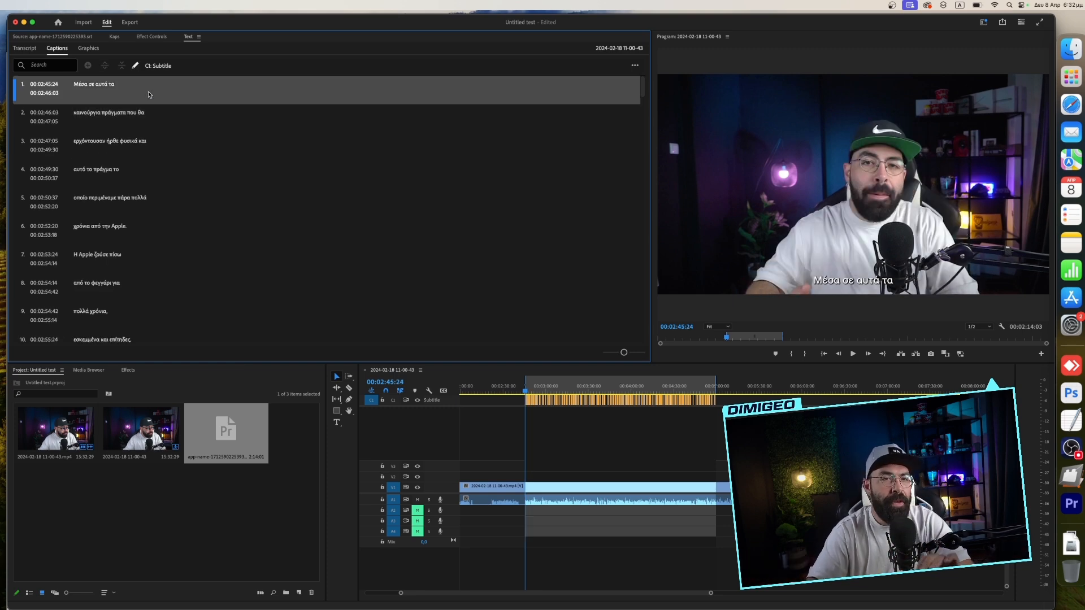
pyautogui.click(120, 119)
pyautogui.click(110, 148)
pyautogui.click(100, 181)
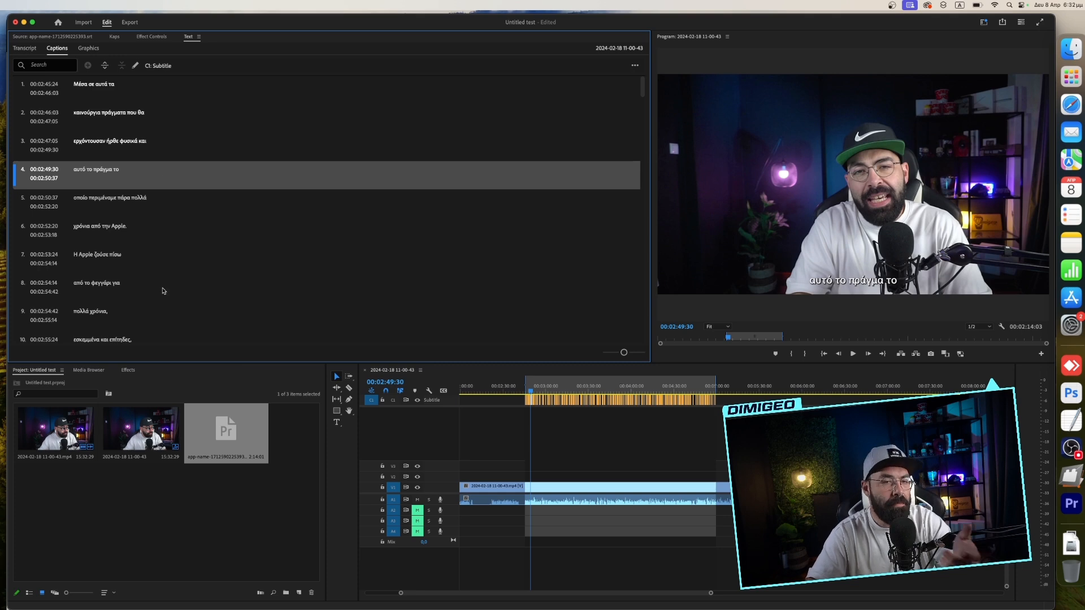
# - Browse further down the caption list and move the playhead to the caption at 00:03:35:36
pyautogui.scroll(-20, 142, 255)
pyautogui.click(513, 385)
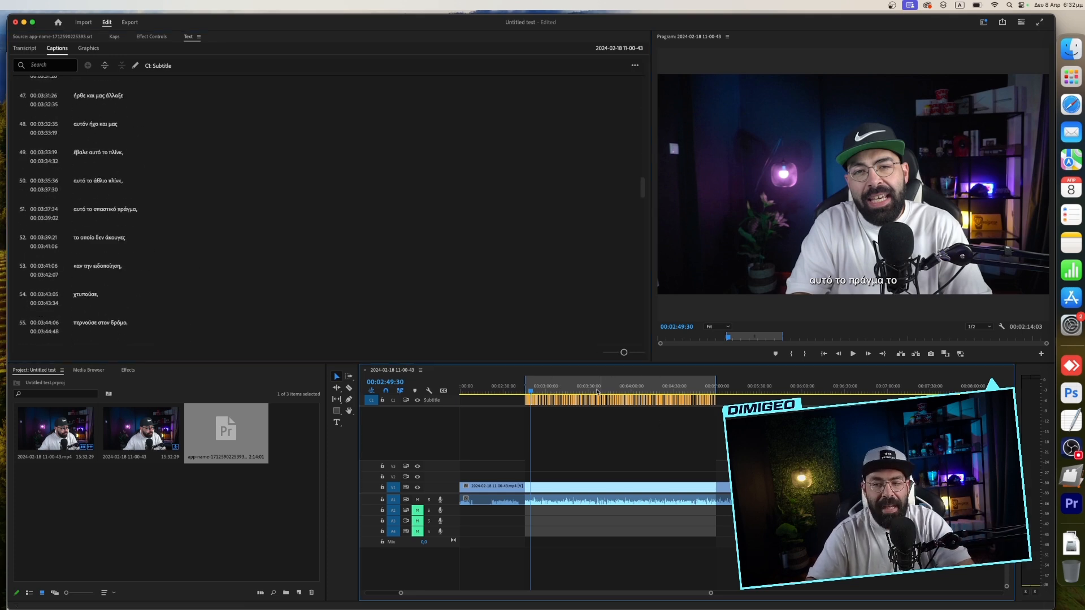
pyautogui.moveTo(514, 383); pyautogui.dragTo(606, 385)
# - Show the sequence's transcript and play a captioned passage around 00:03:35
pyautogui.click(27, 51)
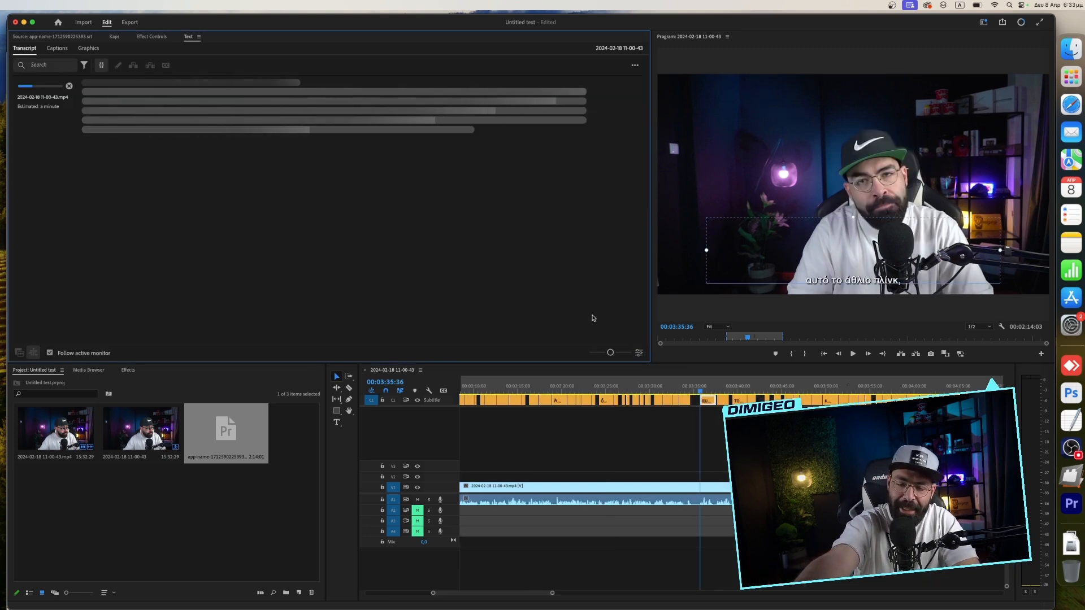
pyautogui.click(667, 388)
pyautogui.press('space')
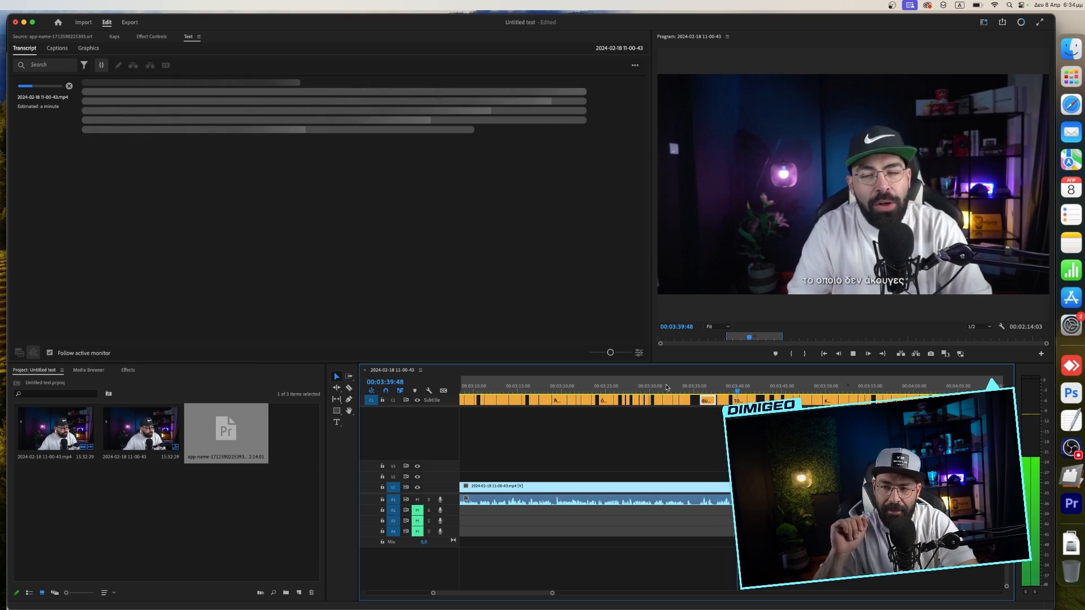
pyautogui.press('space')
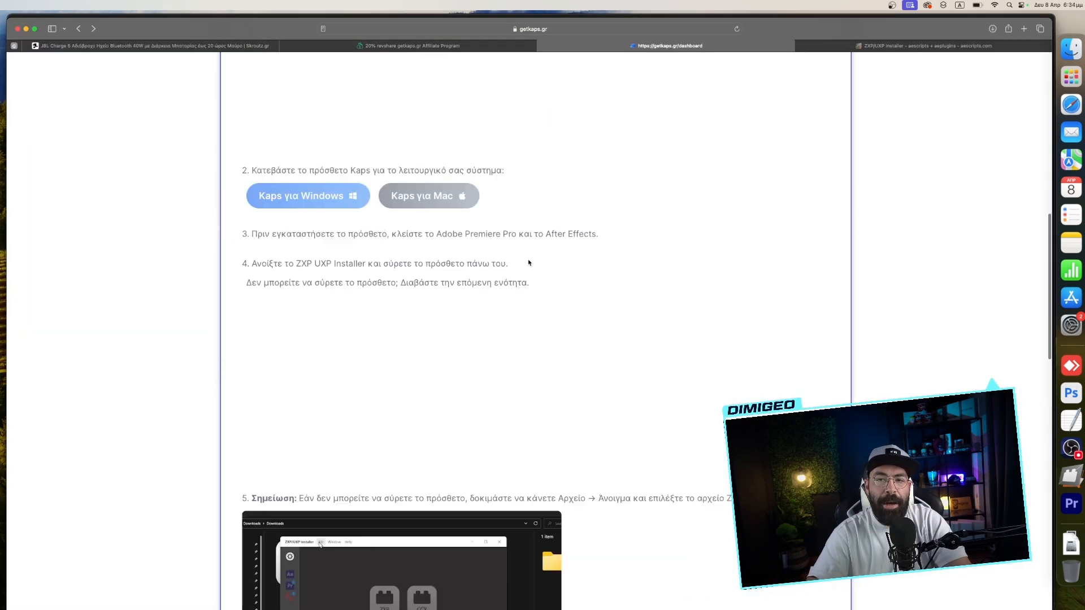
# - Switch to Safari and open the pricing page on the Kaps website
pyautogui.scroll(10, 201, 254)
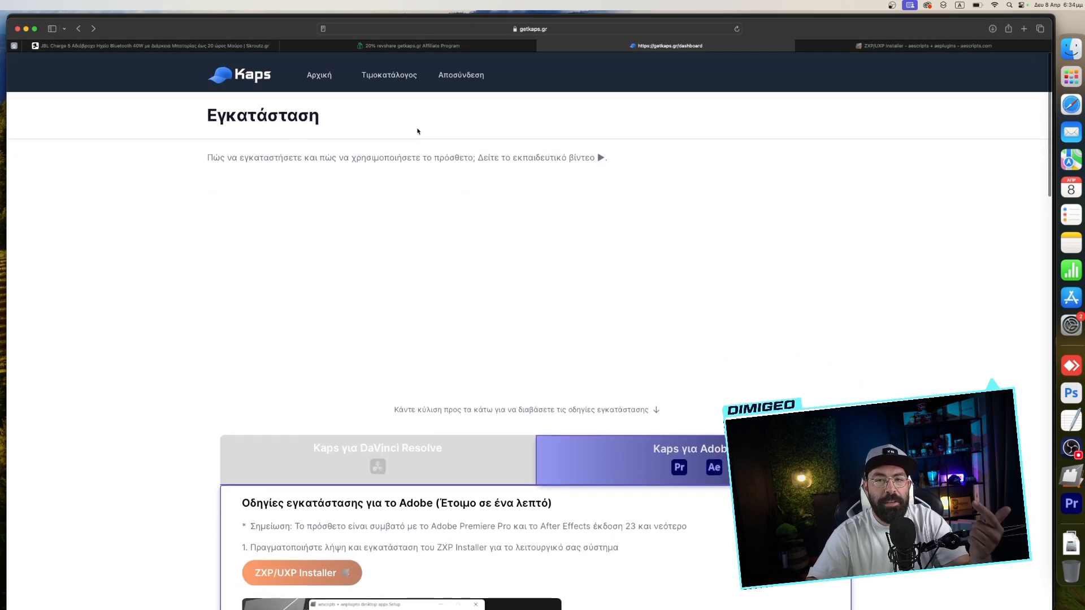
pyautogui.click(389, 74)
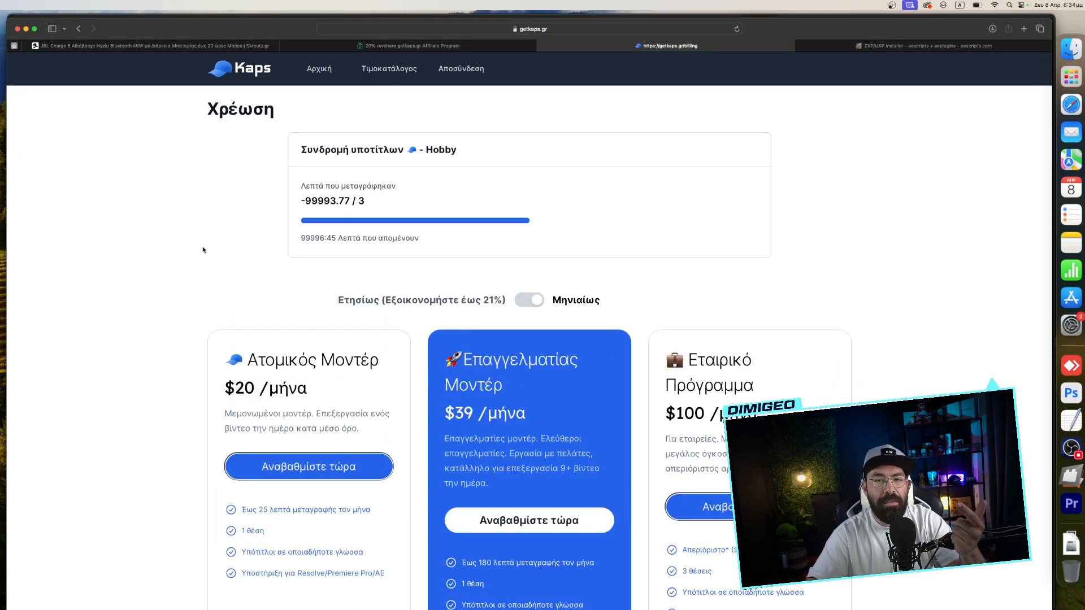
pyautogui.scroll(-1, 204, 250)
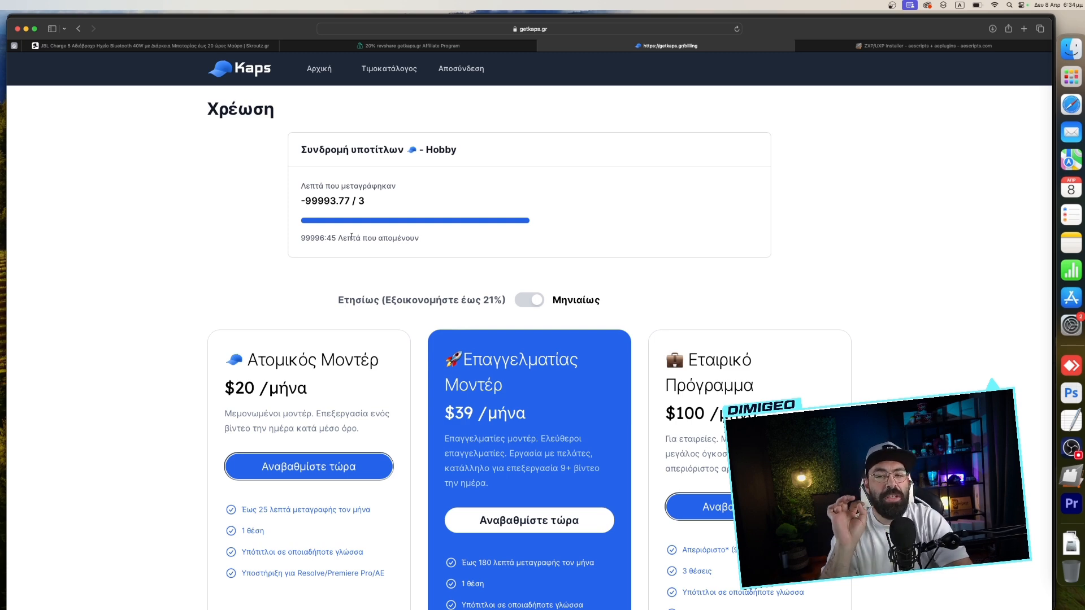
pyautogui.scroll(-3, 352, 237)
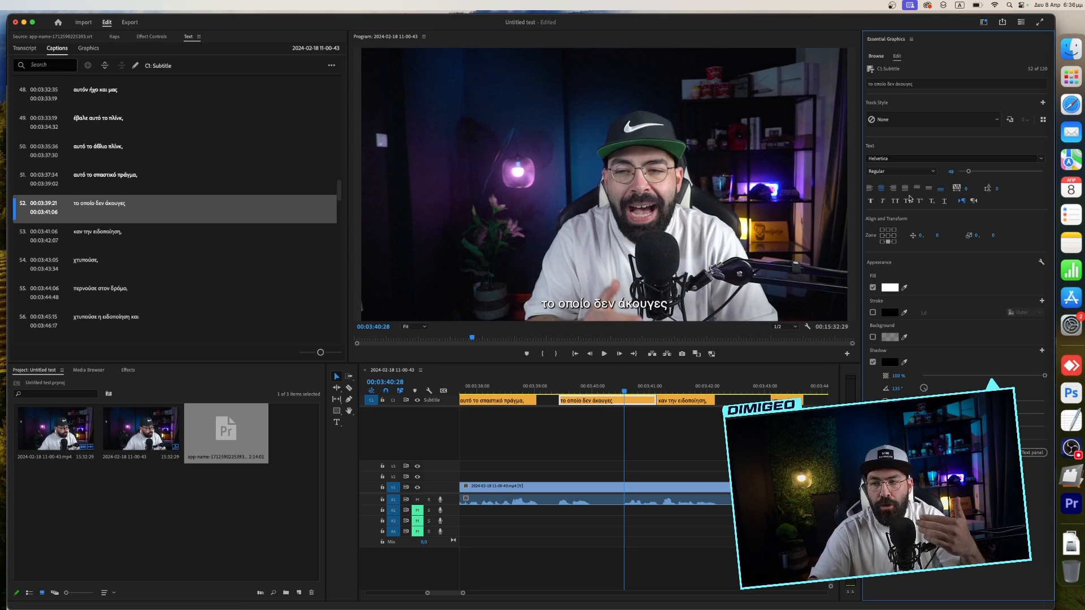
# - Set the font of the caption at 00:03:39:21 to Helvetica Light
pyautogui.click(930, 158)
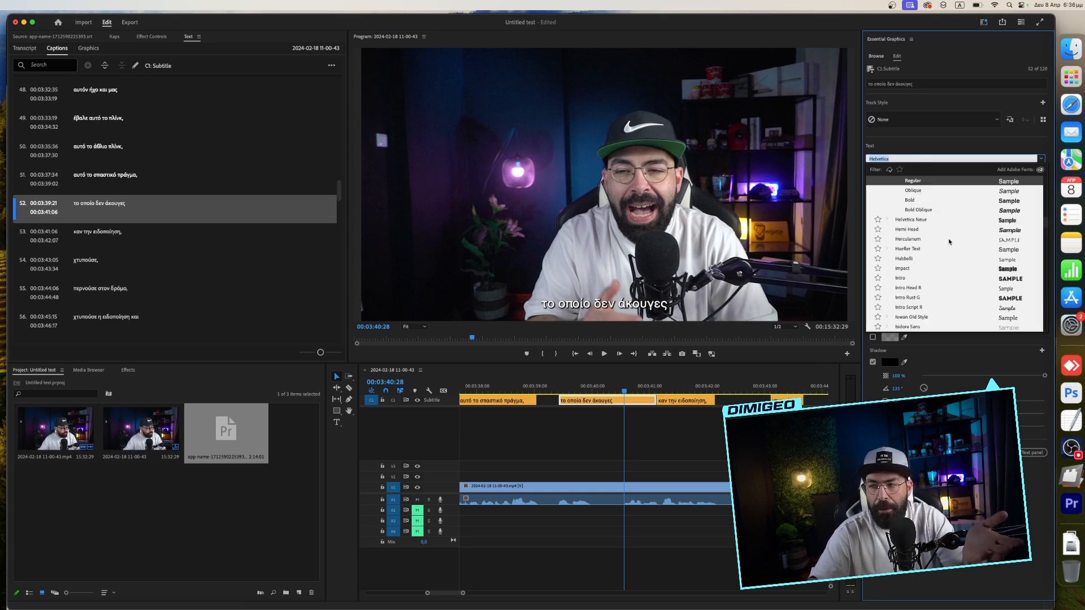
pyautogui.write('Hemi Head')
pyautogui.press('Return')
pyautogui.click(936, 158)
pyautogui.write('helv')
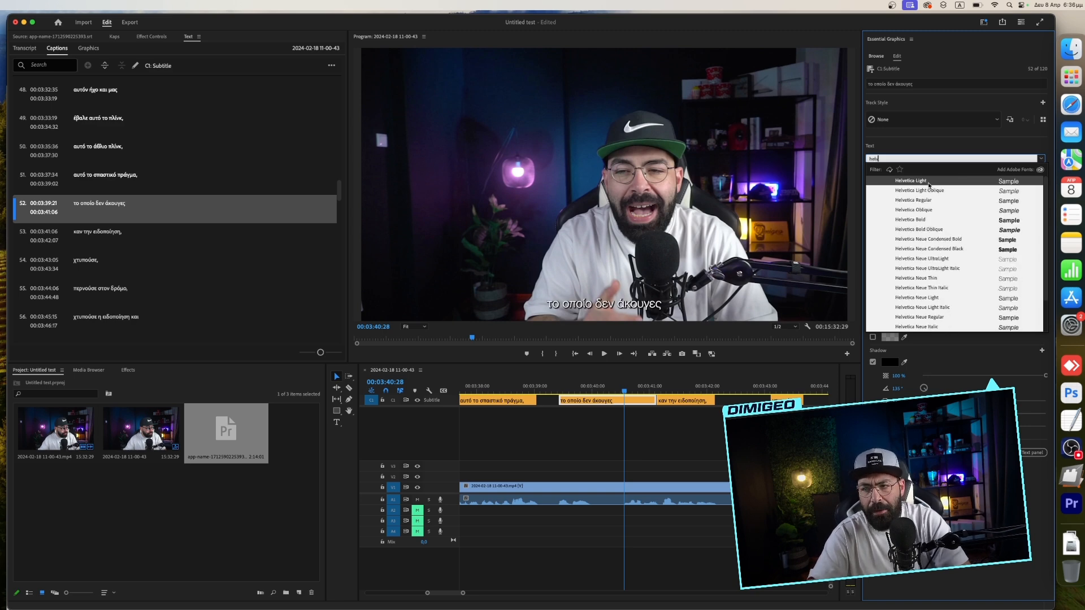
pyautogui.click(928, 182)
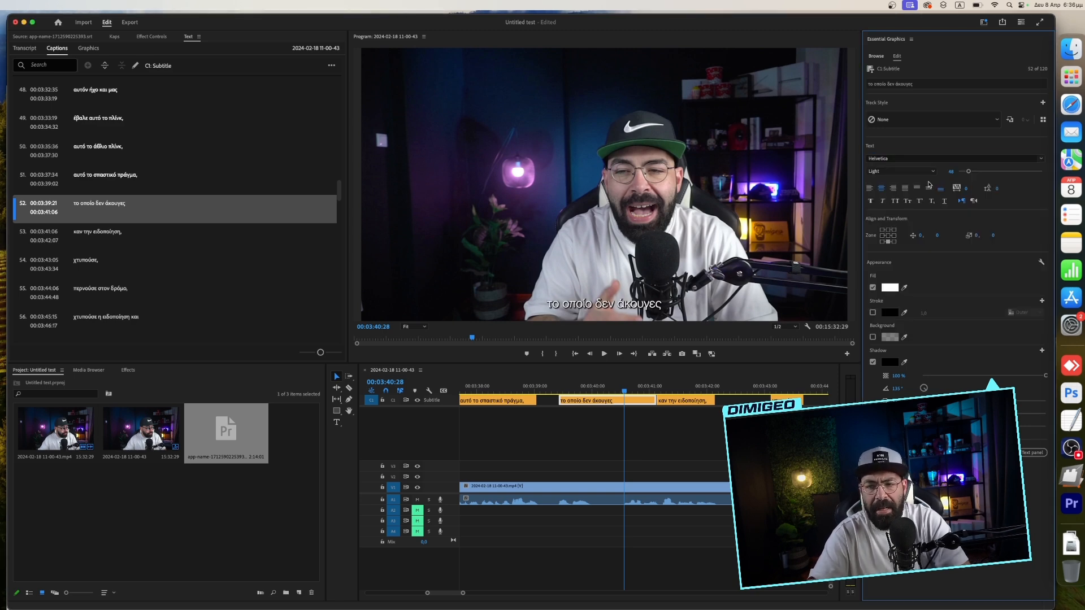
pyautogui.doubleClick(629, 316)
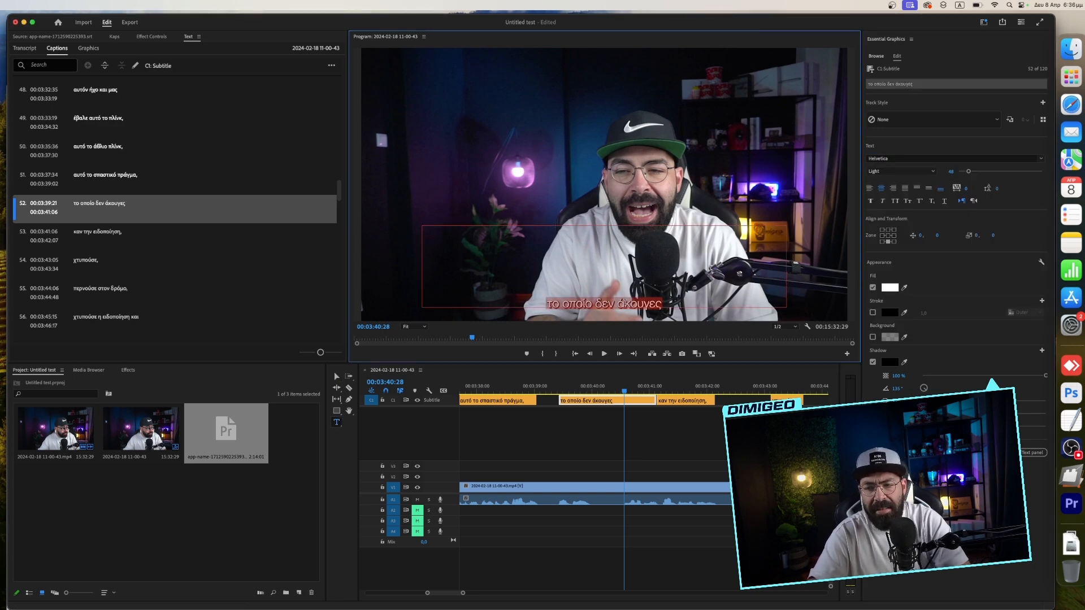
pyautogui.click(908, 159)
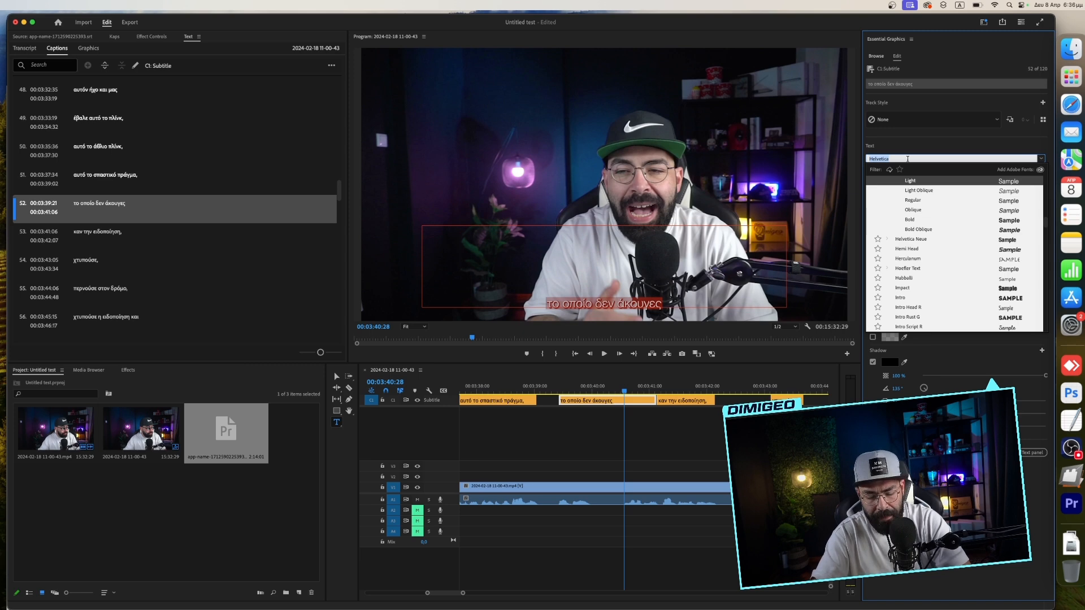
pyautogui.press('BackSpace')
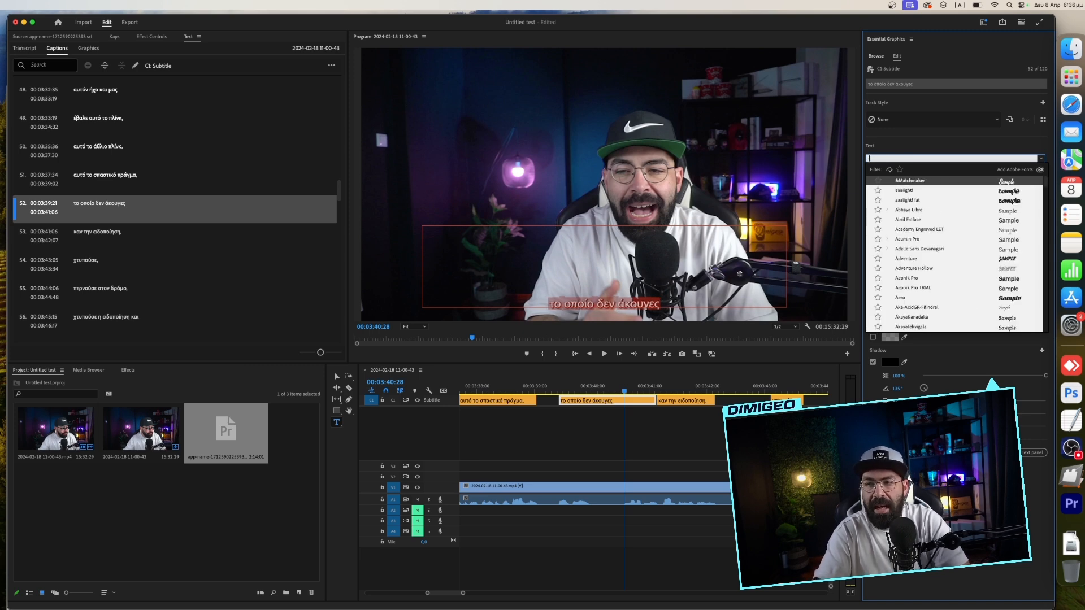
pyautogui.press('Escape')
# - Select all captions, set their font to Helvetica Neue Condensed Black, and preview the caption around 00:02:55:32
pyautogui.press('super+a')
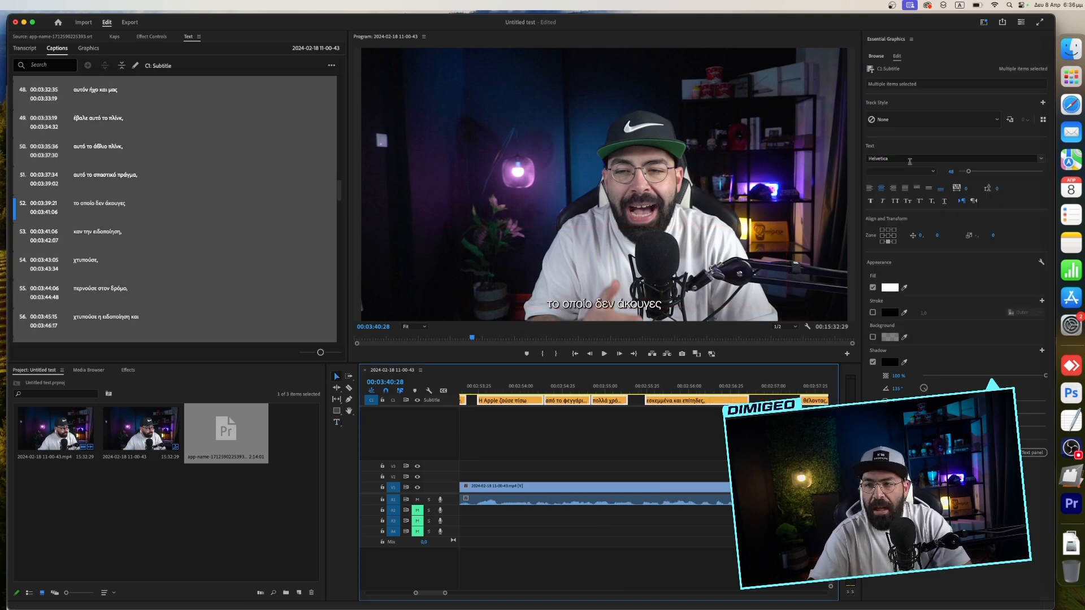
pyautogui.click(909, 159)
pyautogui.write('he')
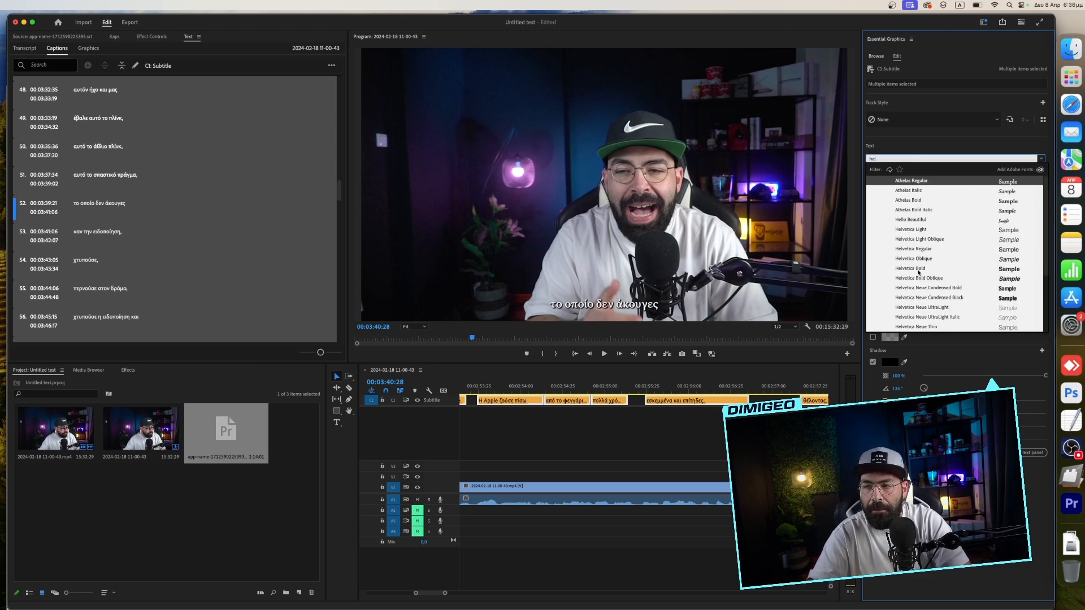
pyautogui.write('l')
pyautogui.click(957, 298)
pyautogui.click(575, 385)
pyautogui.moveTo(574, 385); pyautogui.dragTo(659, 377)
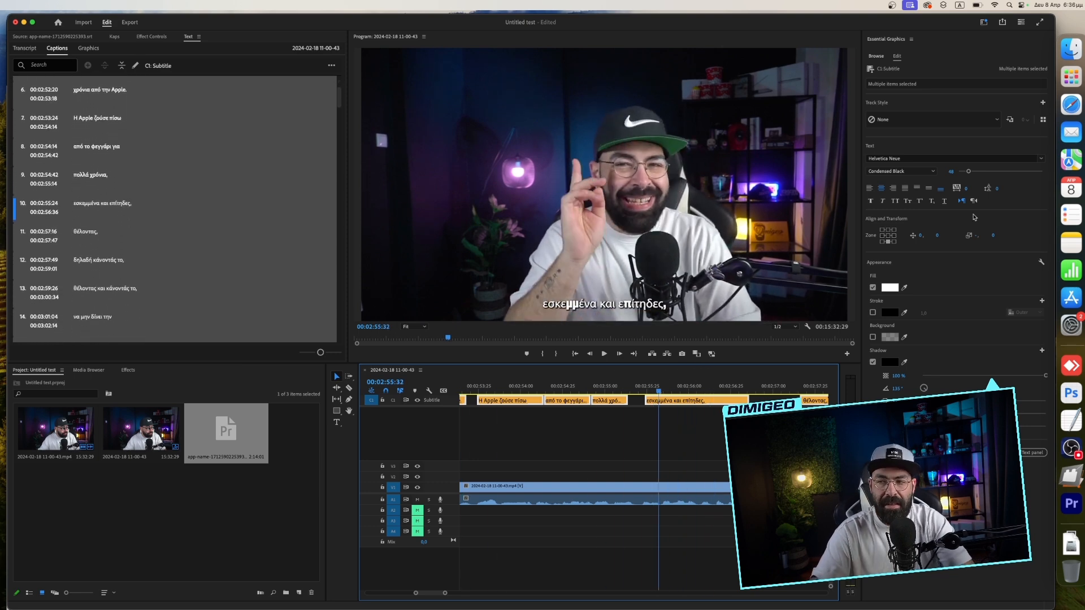
# - Set the font of all selected captions to Arial Bold and preview the captions up to 00:02:55:38
pyautogui.click(951, 158)
pyautogui.scroll(-10, 961, 263)
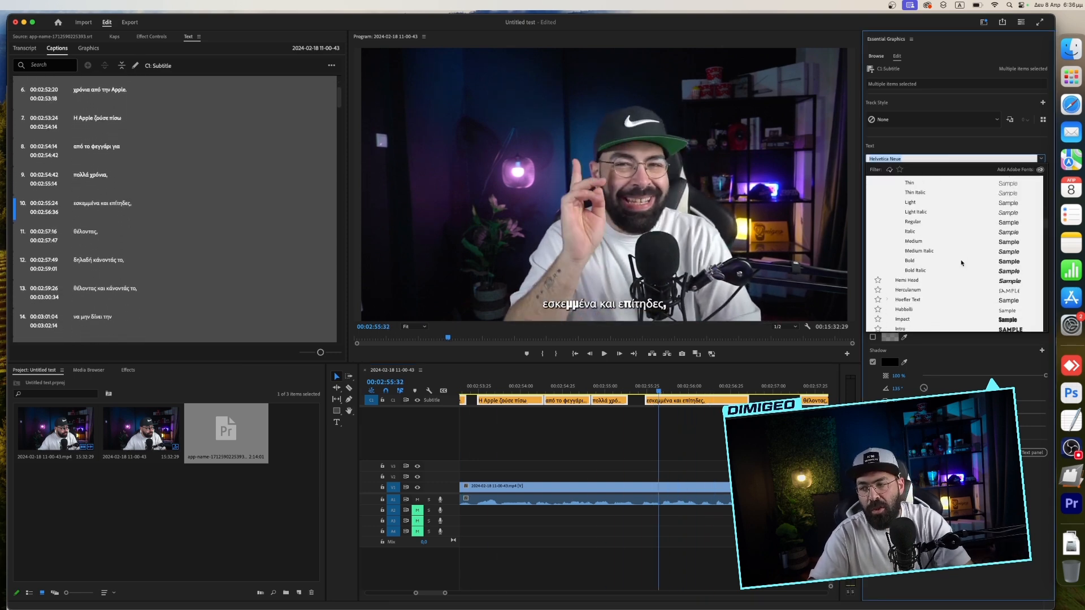
pyautogui.scroll(-8, 961, 263)
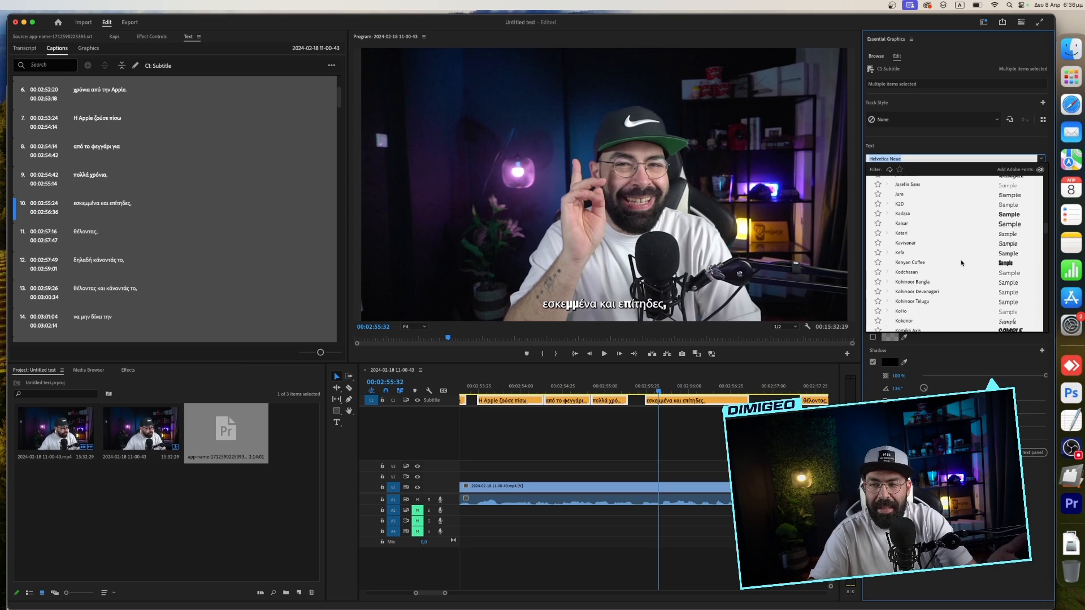
pyautogui.scroll(-5, 961, 262)
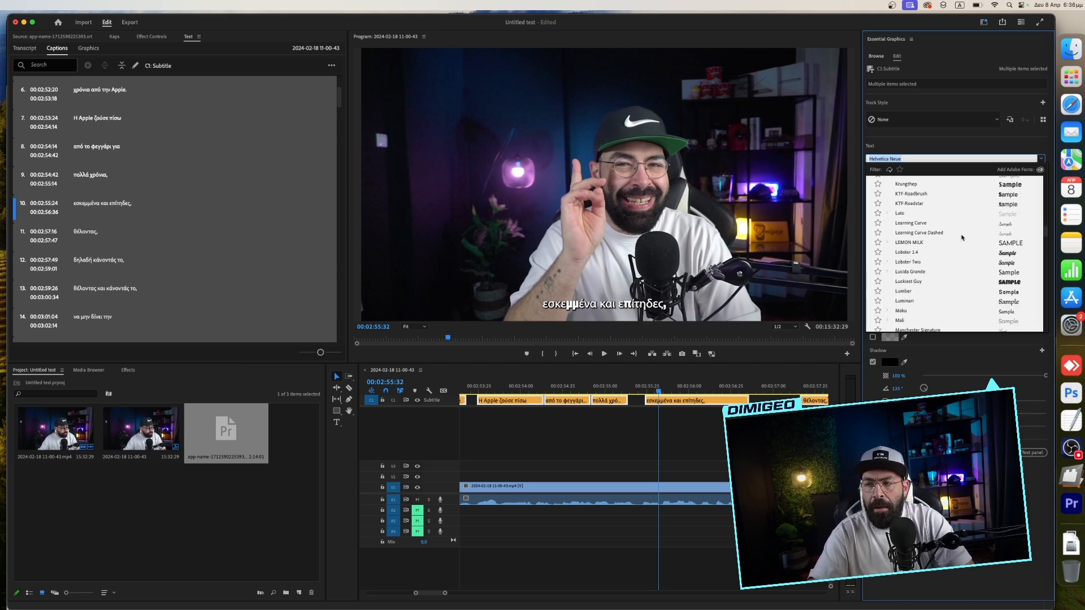
pyautogui.write('arial')
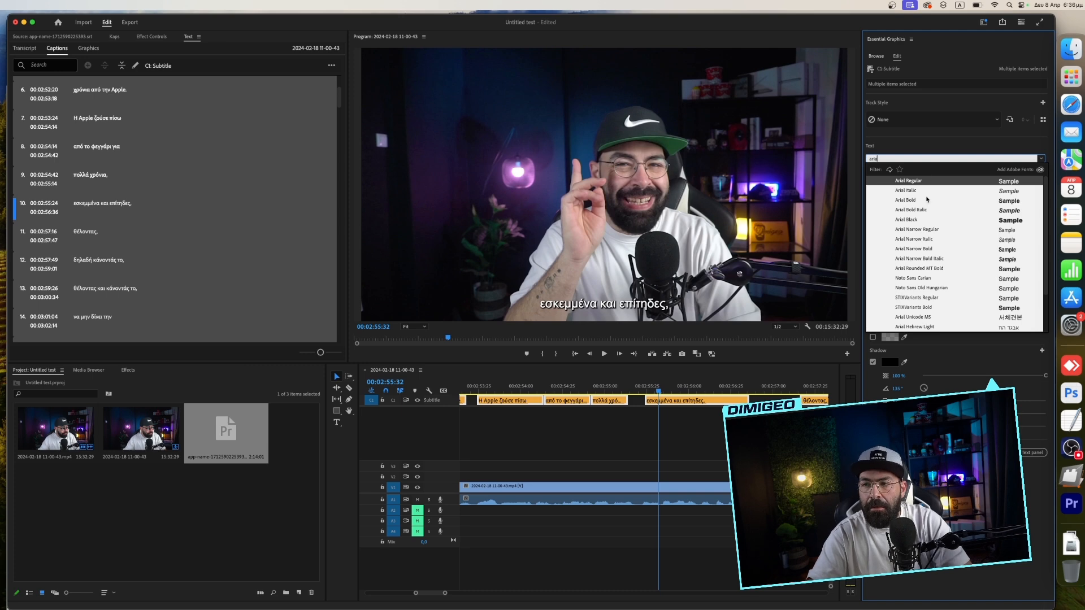
pyautogui.click(921, 203)
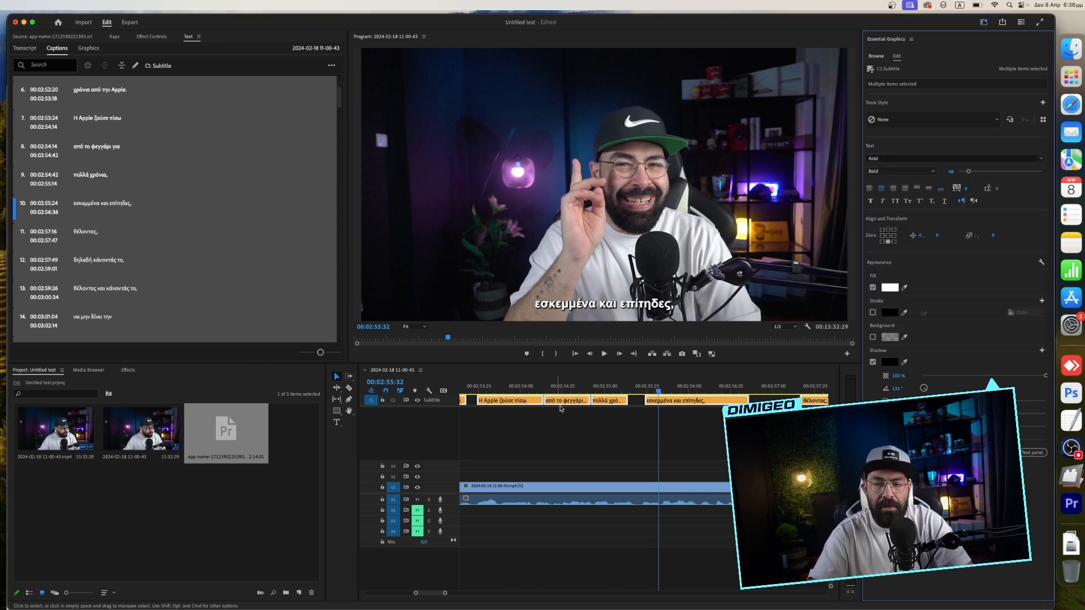
pyautogui.click(568, 386)
pyautogui.moveTo(568, 386); pyautogui.dragTo(669, 386)
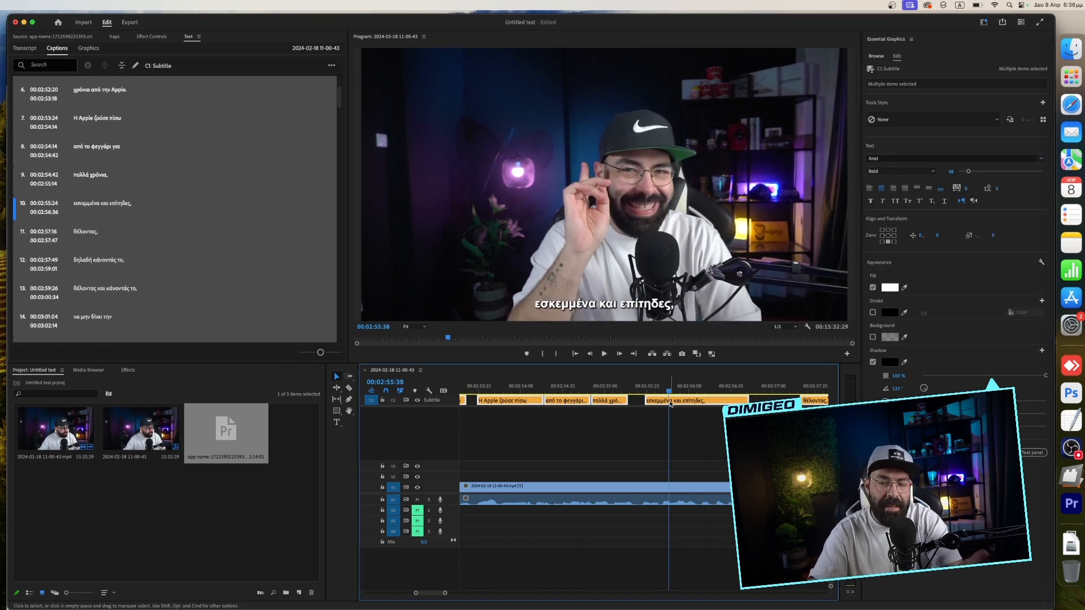
# - Enlarge the selected captions' text to about size 88, preview it on the captions, and enable the stroke
pyautogui.moveTo(968, 171); pyautogui.dragTo(977, 172)
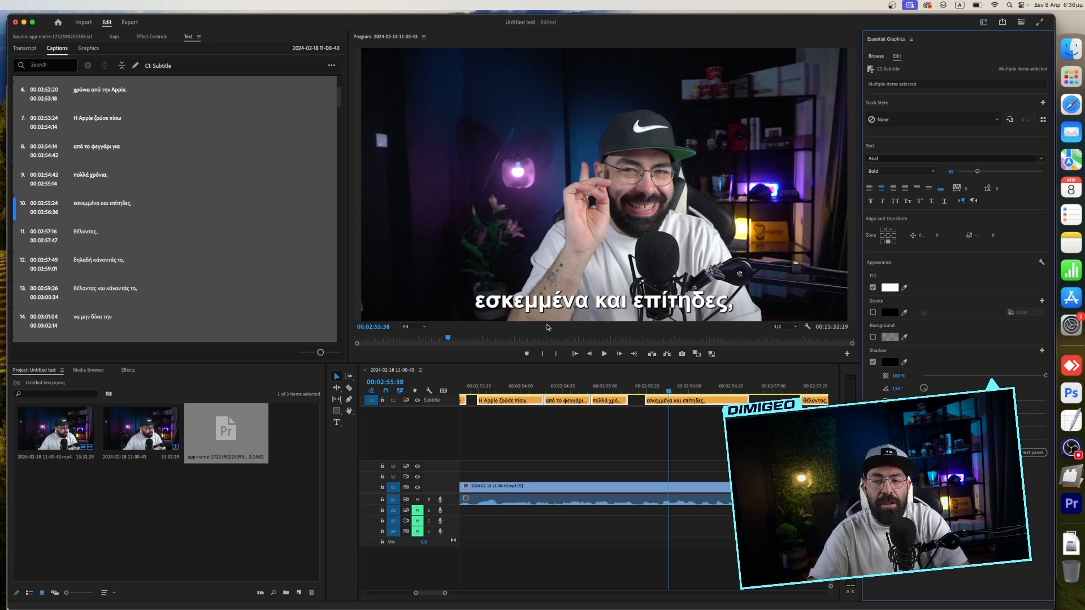
pyautogui.moveTo(592, 384); pyautogui.dragTo(620, 389)
pyautogui.hscroll(10, 601, 372)
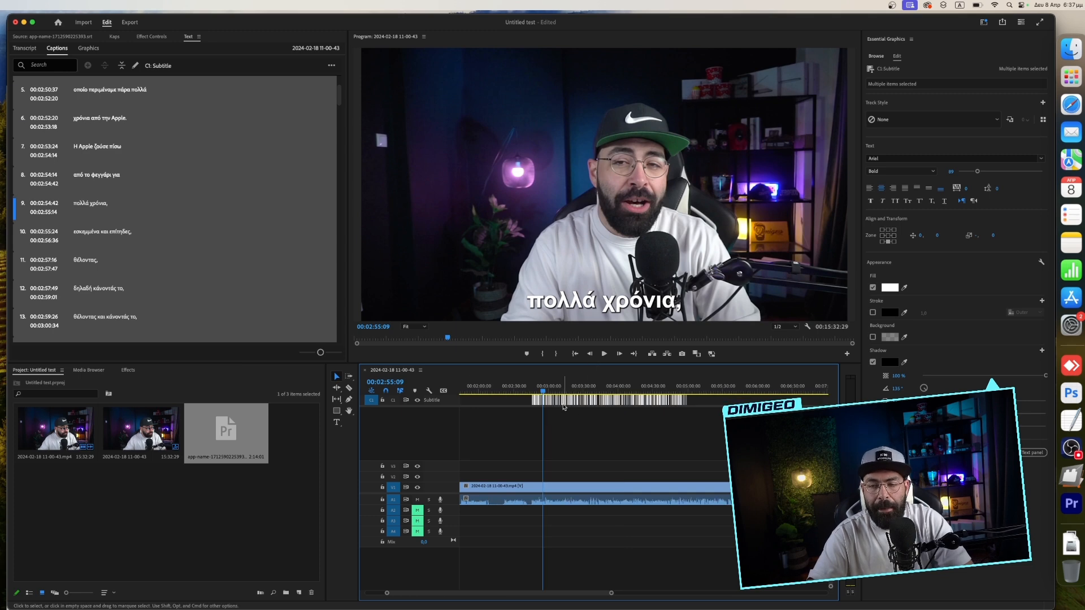
pyautogui.click(873, 312)
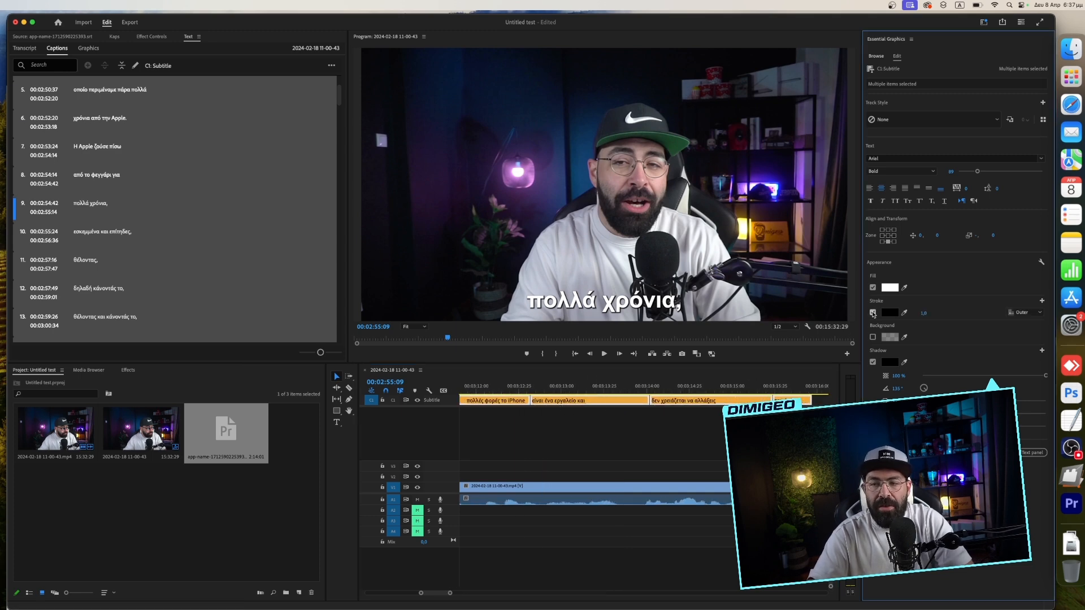
# - Enable a red CD0000 background behind all selected captions and raise its opacity to 100%
pyautogui.click(873, 337)
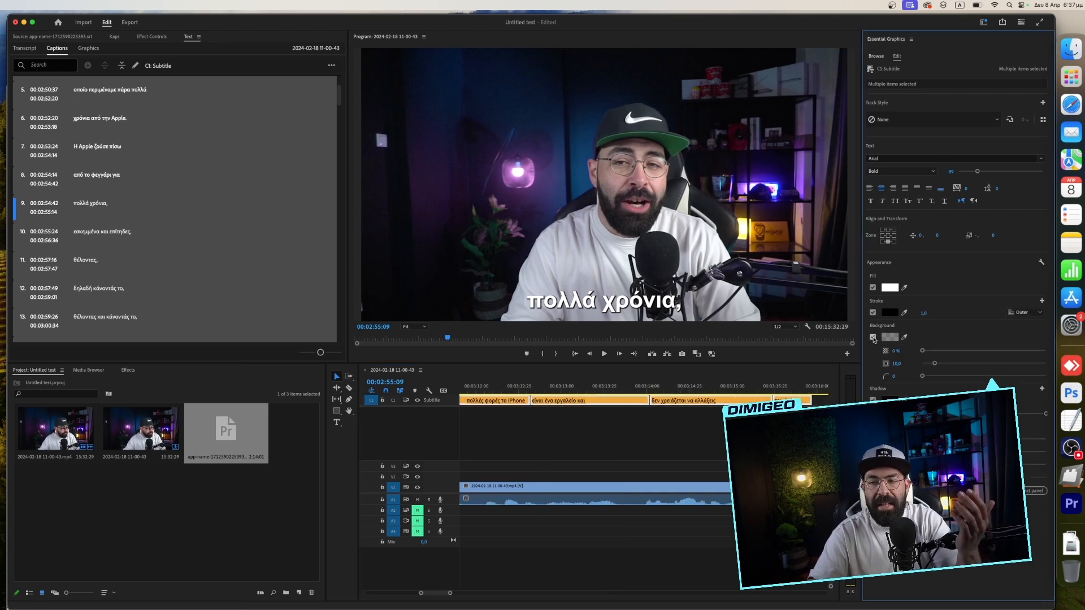
pyautogui.click(889, 337)
pyautogui.click(518, 315)
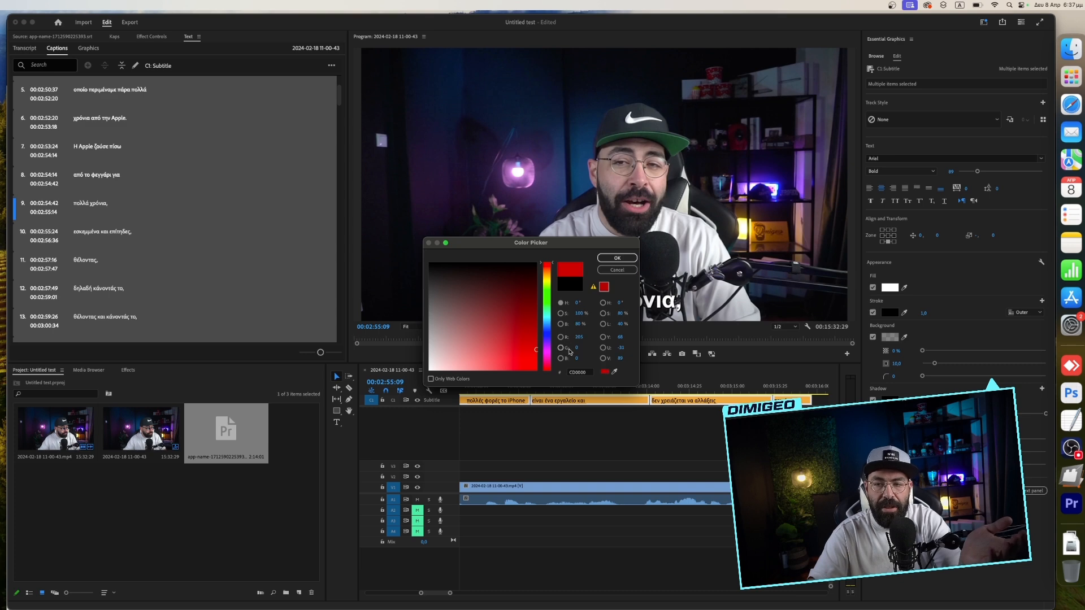
pyautogui.click(617, 257)
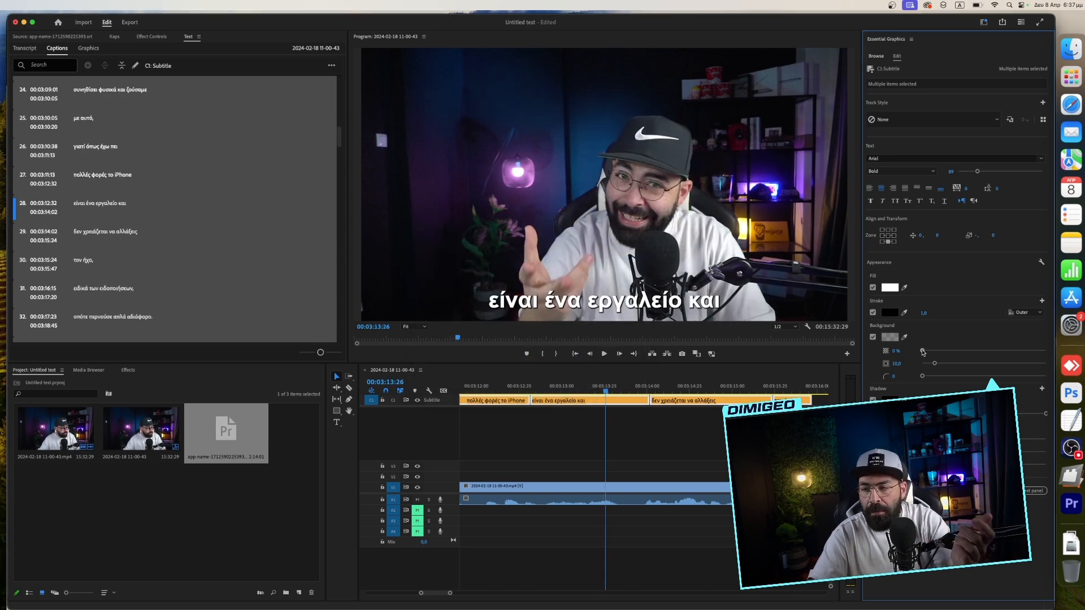
pyautogui.moveTo(936, 351); pyautogui.dragTo(1062, 362)
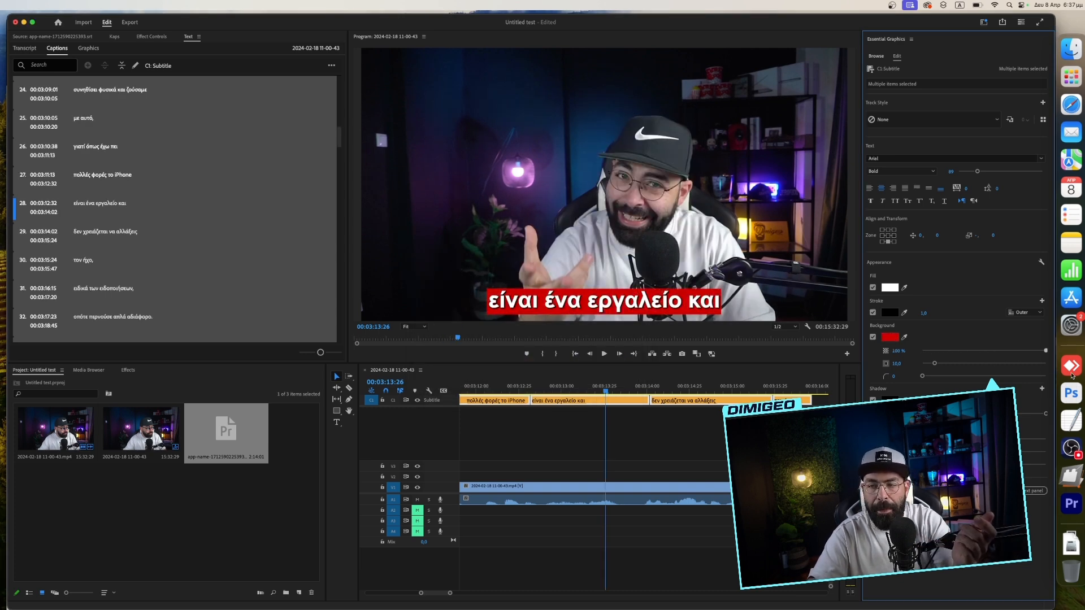